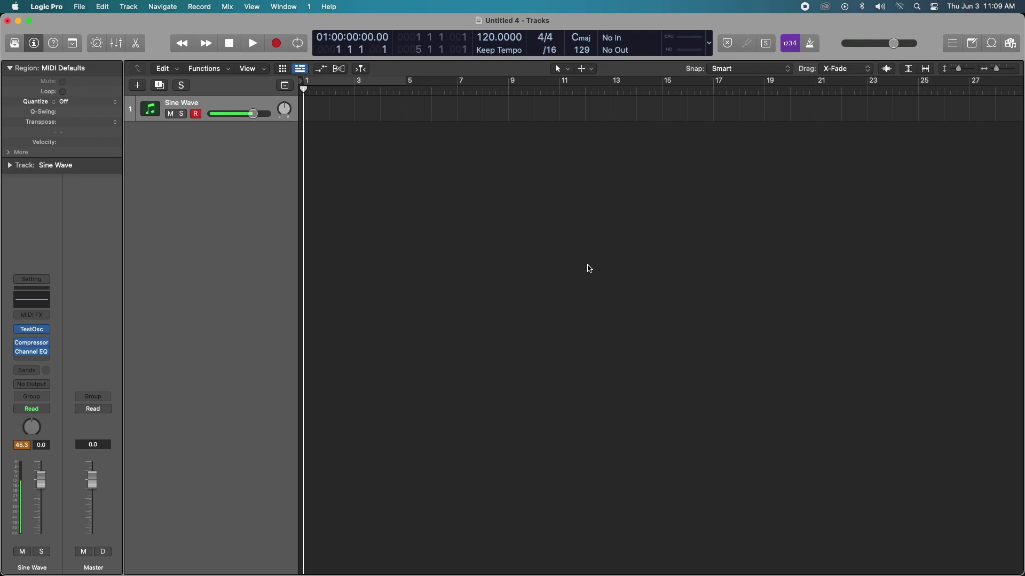
- Load the mono Test Oscillator on the Sine Wave track and open the Channel EQ display
click(31, 329)
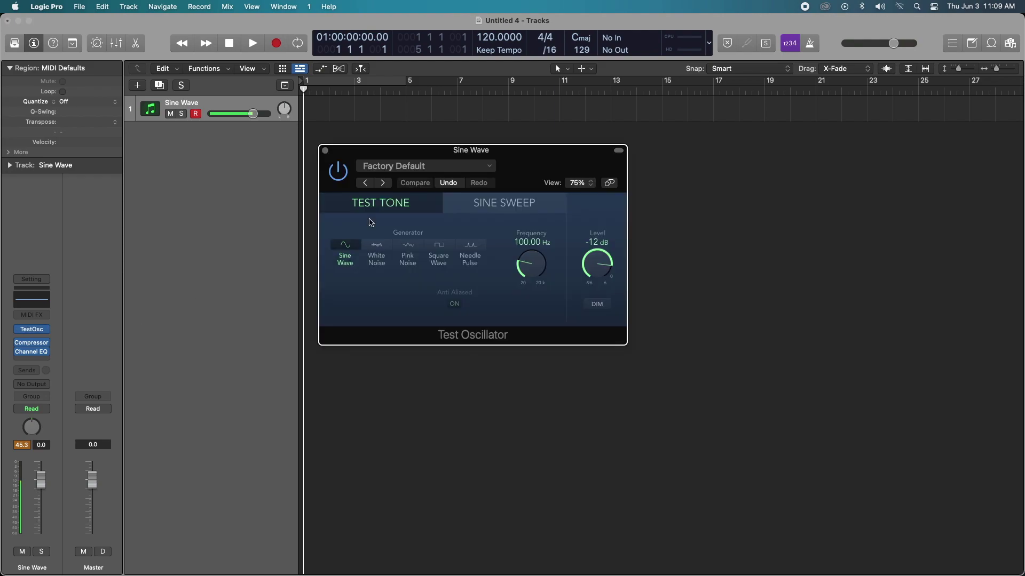
click(48, 329)
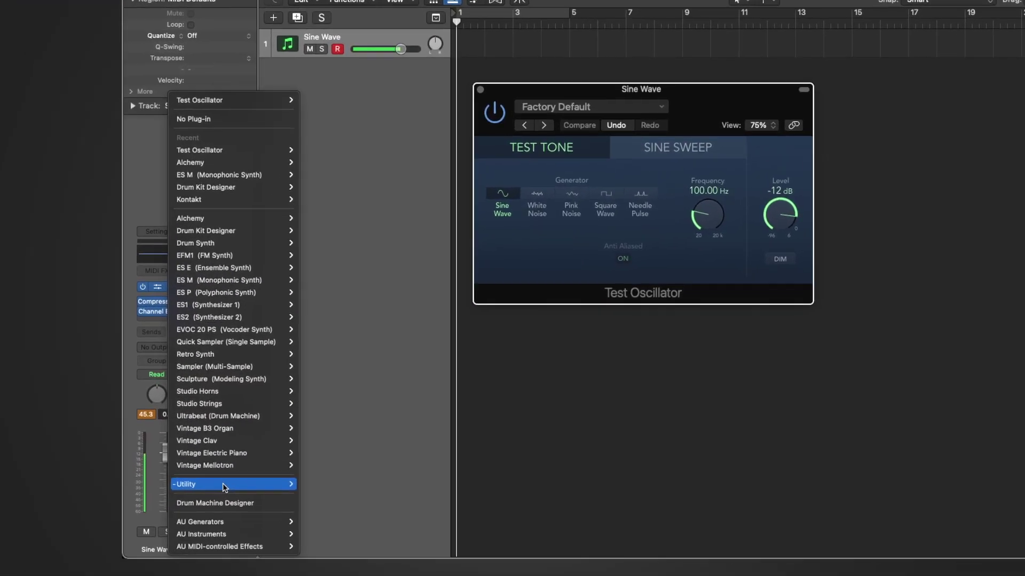
mouse_move(229, 484)
mouse_move(344, 511)
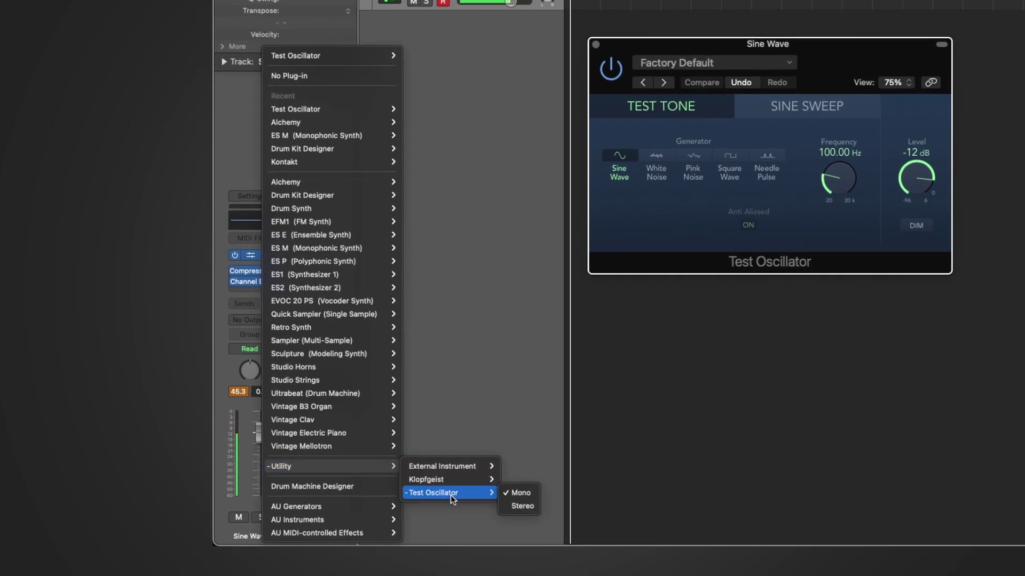
click(510, 496)
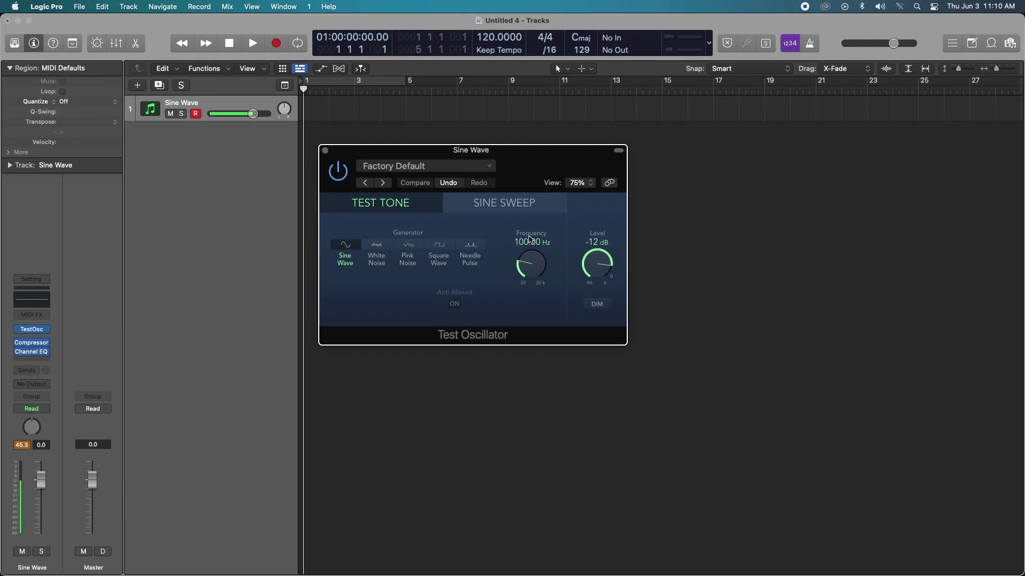
click(41, 303)
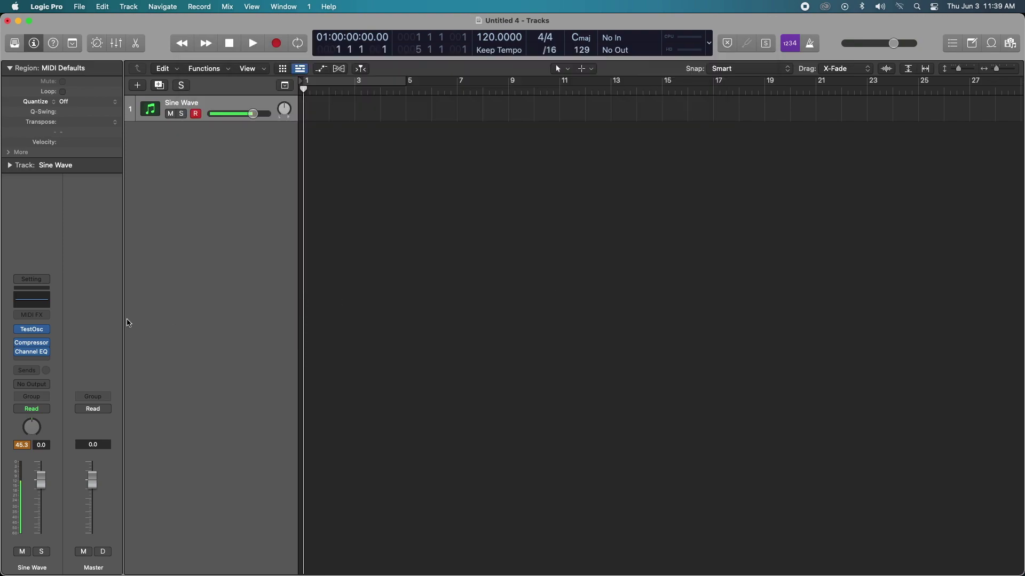
- Open the Compressor and step through Studio VCA, Studio FET, Classic VCA, Vintage VCA, Vintage FET to Vintage Opto
click(32, 342)
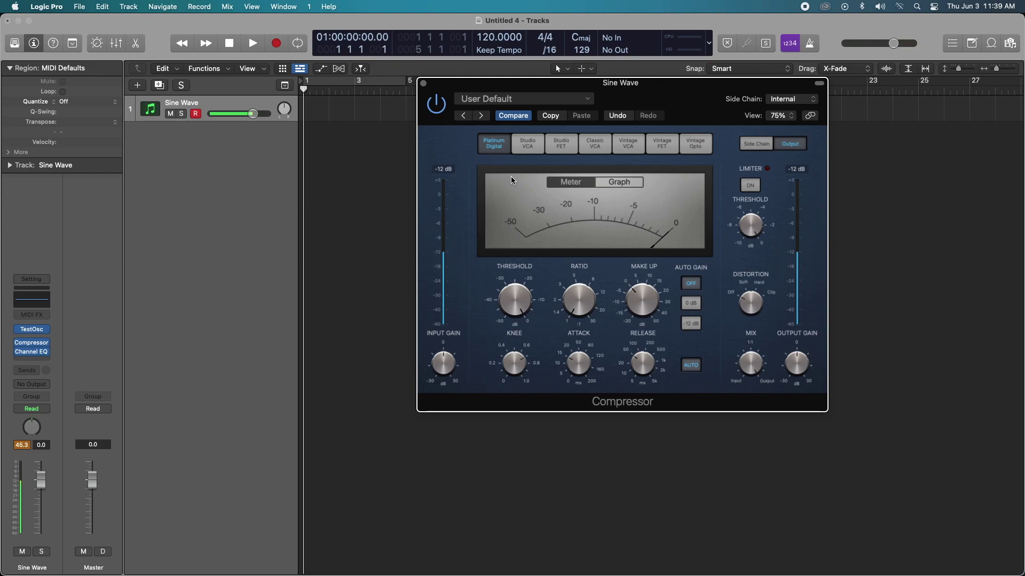
click(528, 145)
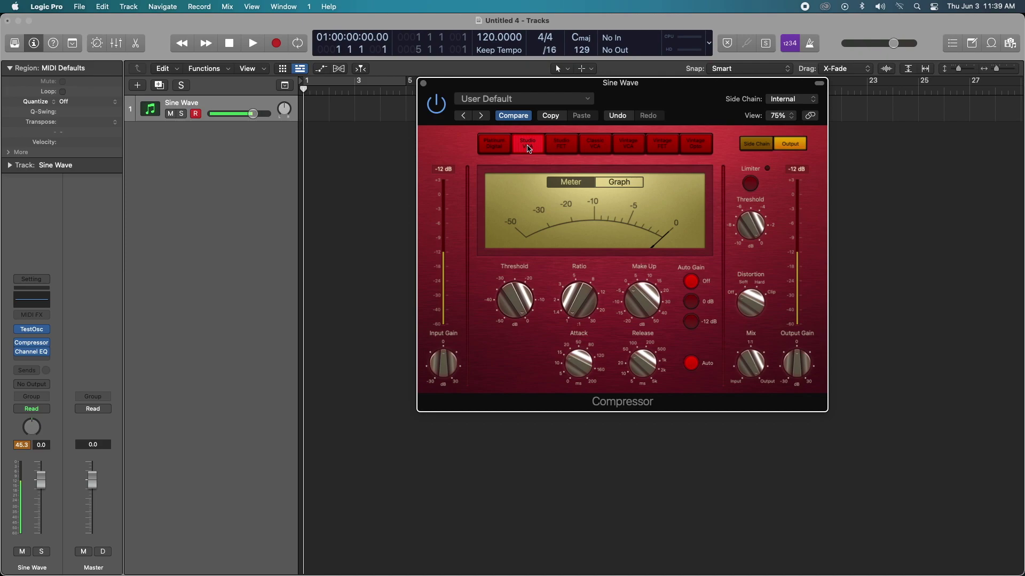
click(563, 146)
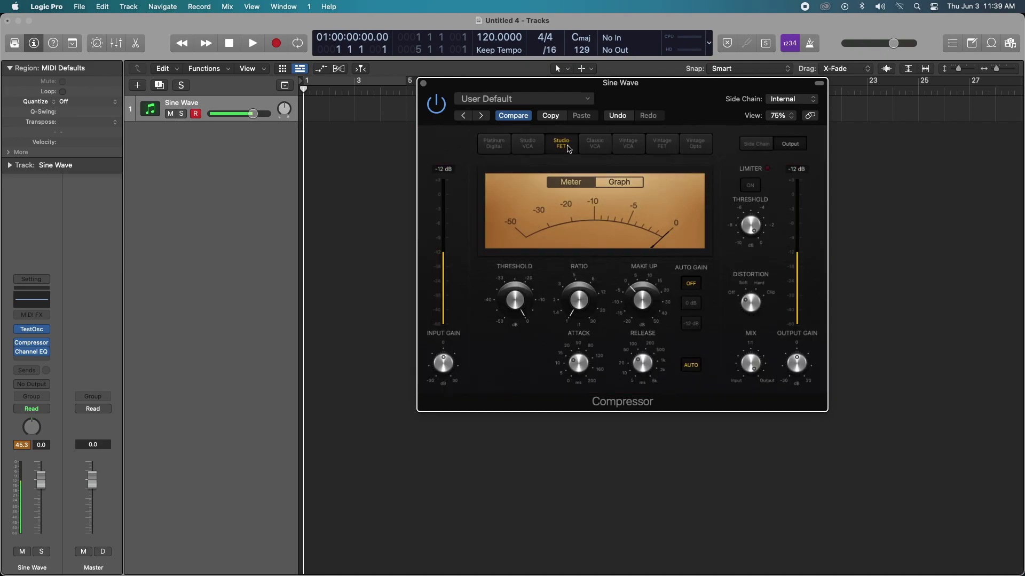
click(604, 149)
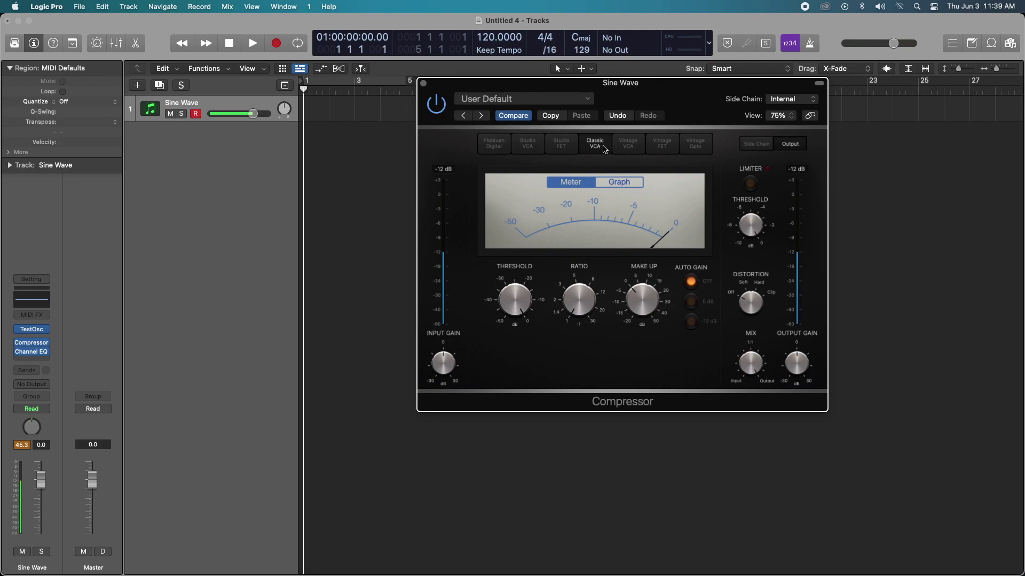
click(628, 144)
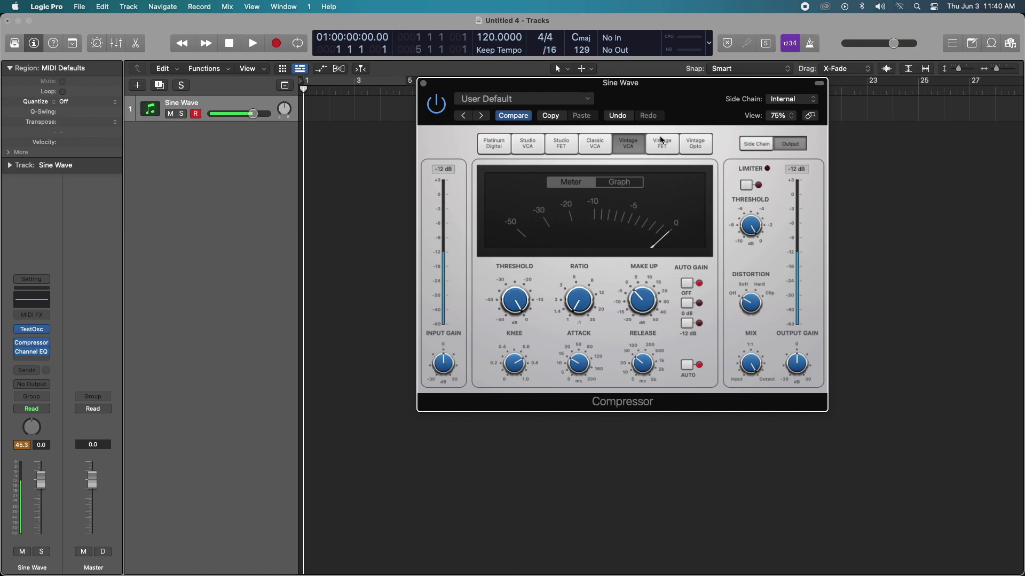
click(661, 142)
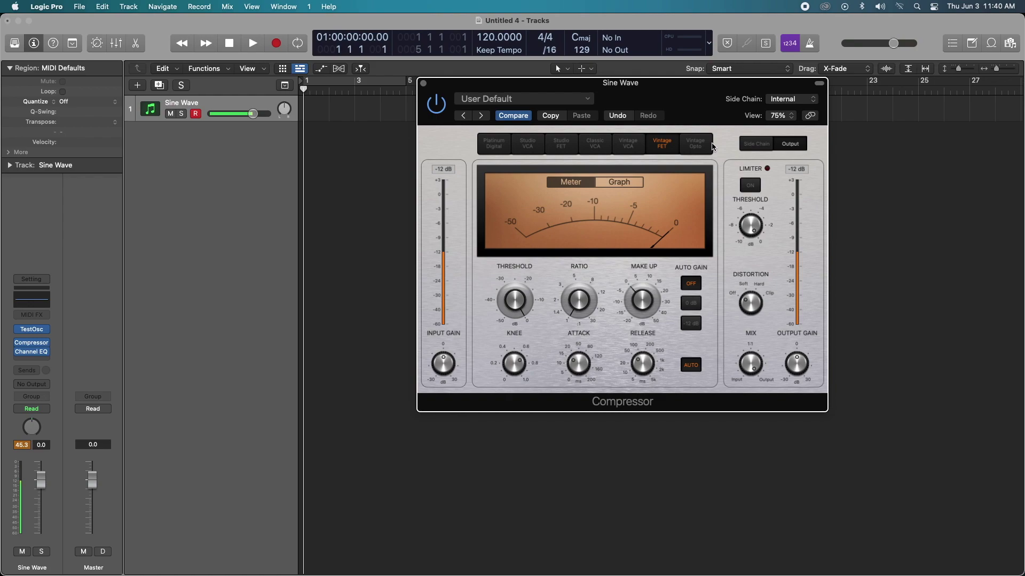
click(708, 148)
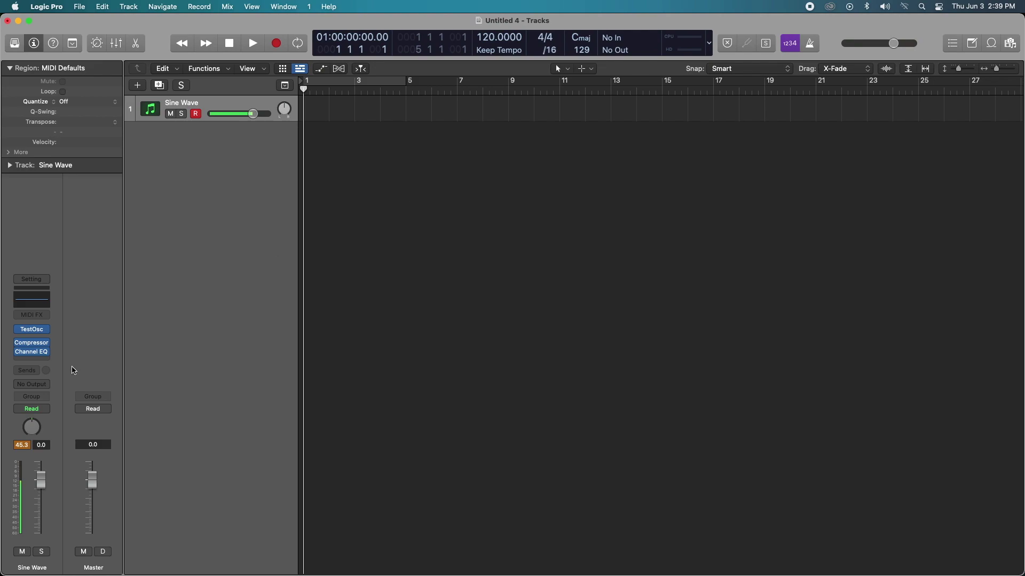
- Raise the Channel EQ master gain to +24 dB, then move the Compressor window further left
click(36, 352)
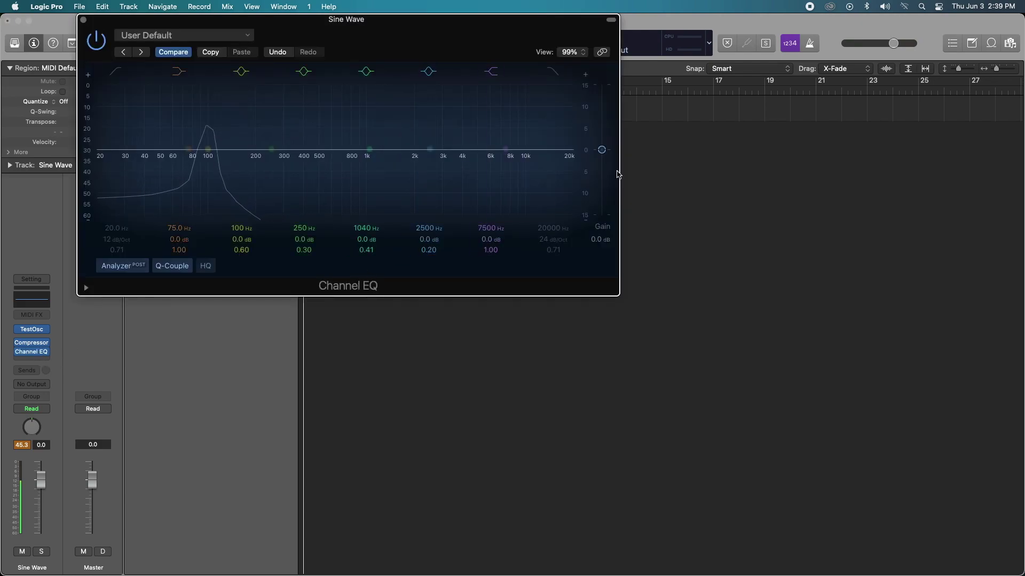
drag(602, 150, 602, 83)
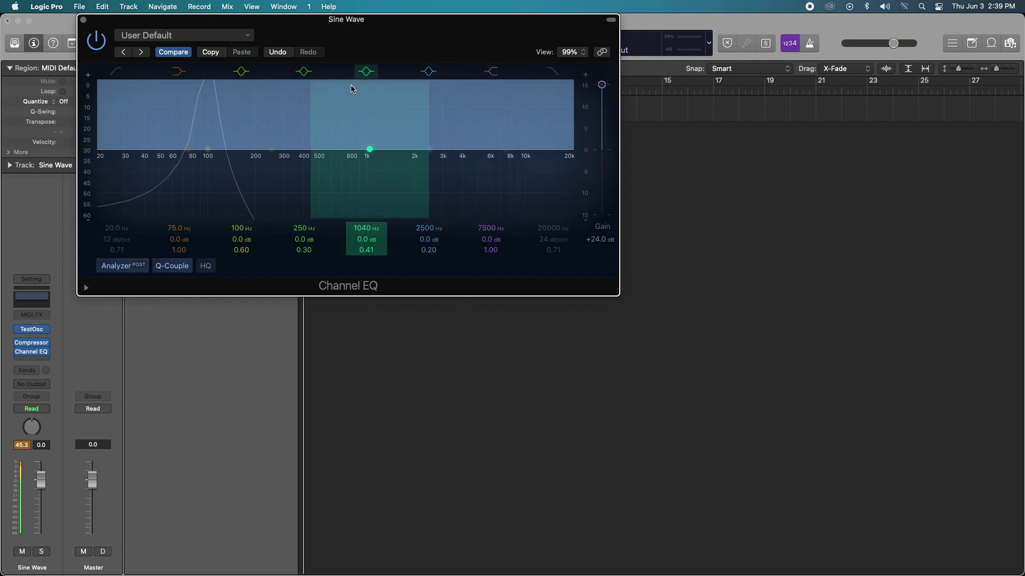
click(84, 20)
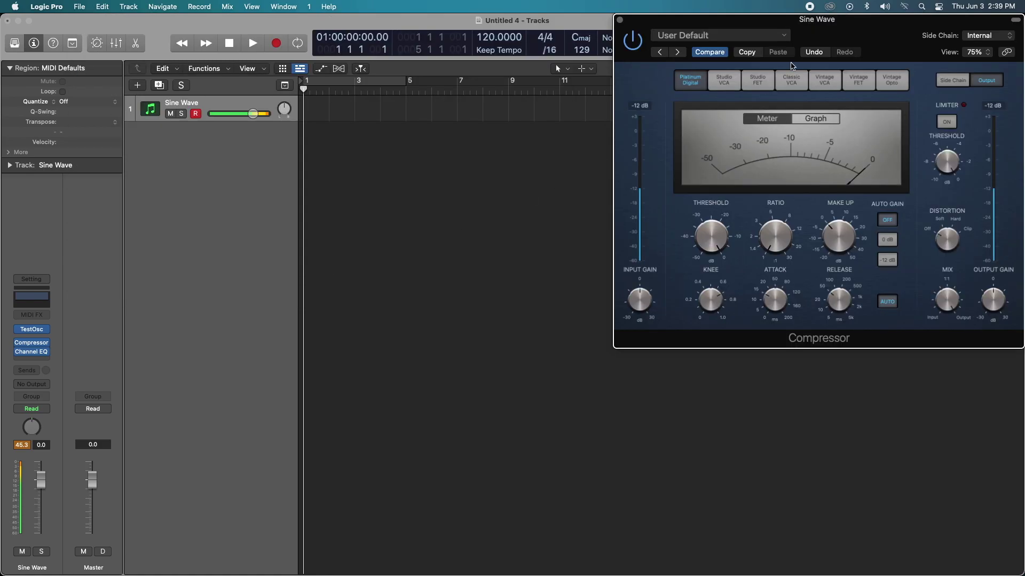
drag(832, 43, 702, 43)
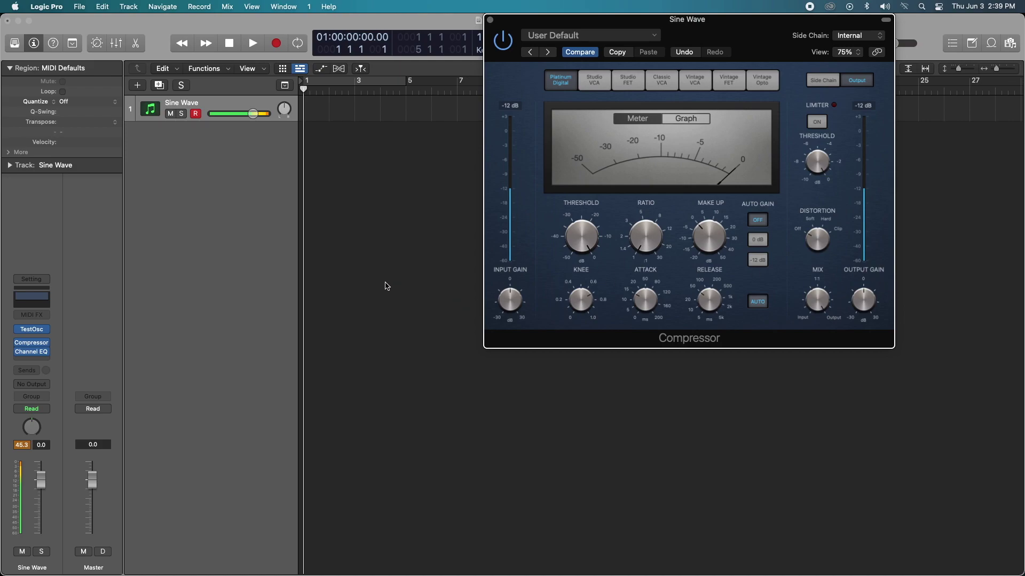
mouse_move(34, 332)
click(31, 351)
click(571, 132)
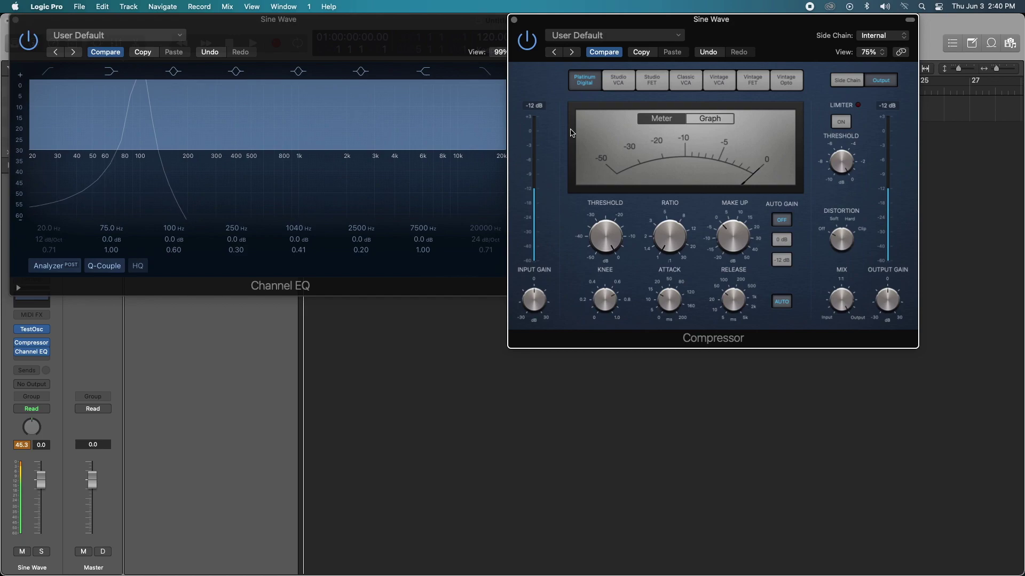
click(622, 88)
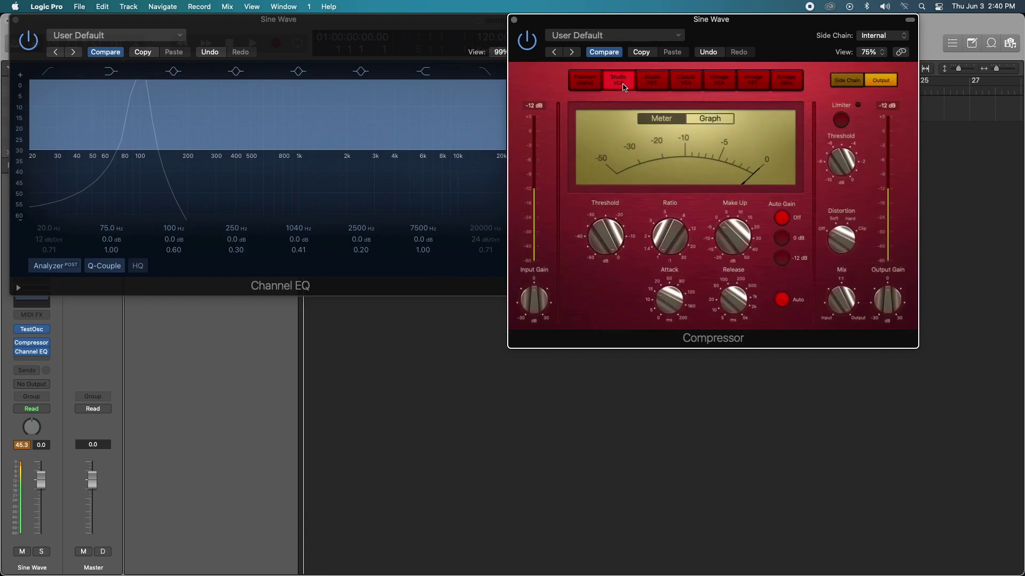
click(653, 85)
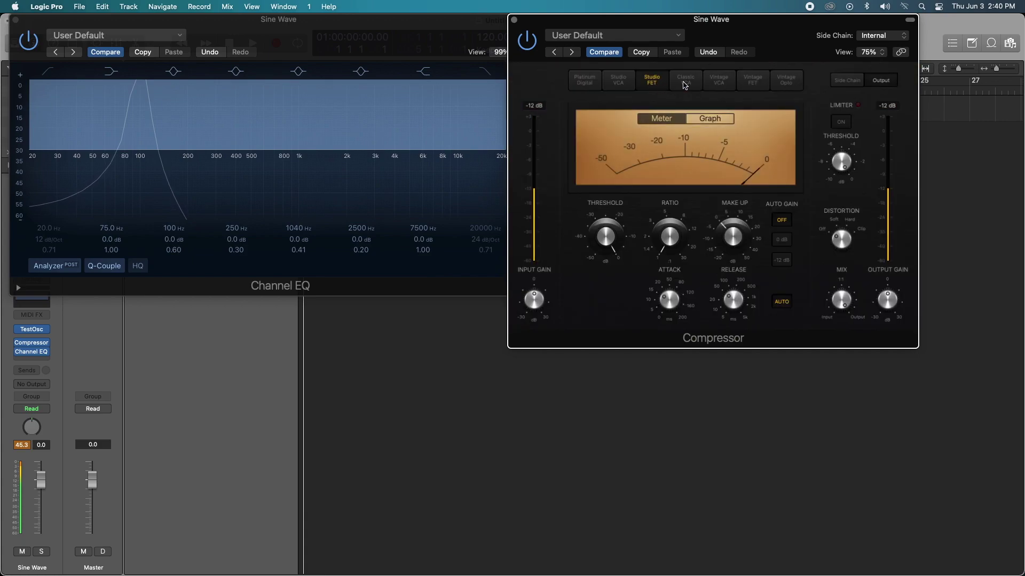
click(685, 82)
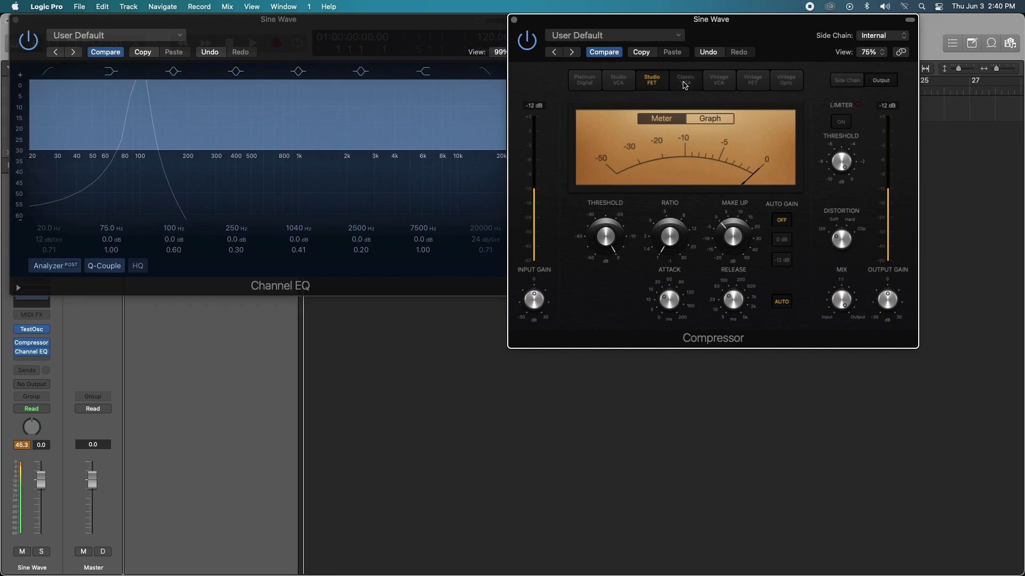
click(727, 87)
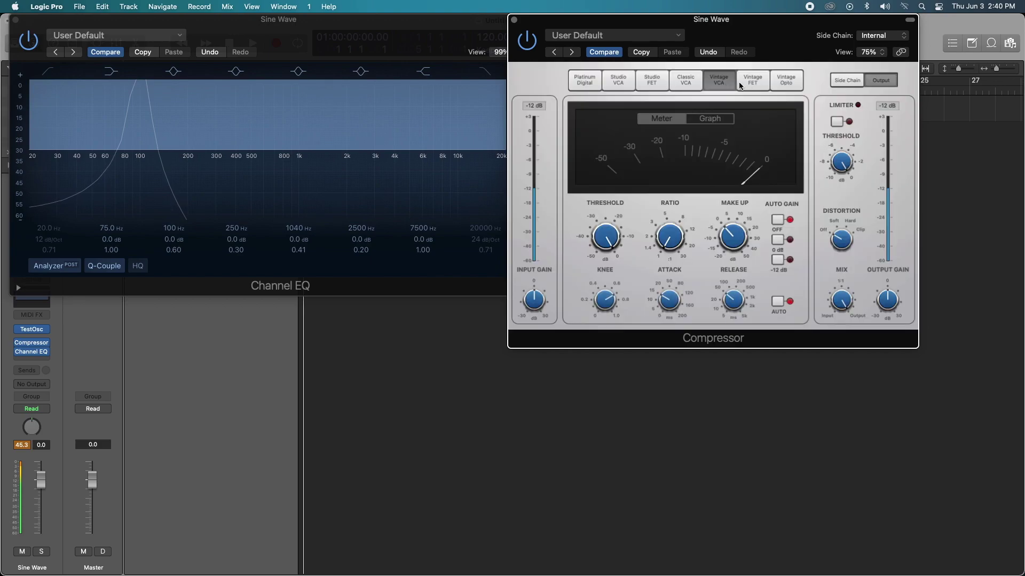
click(750, 81)
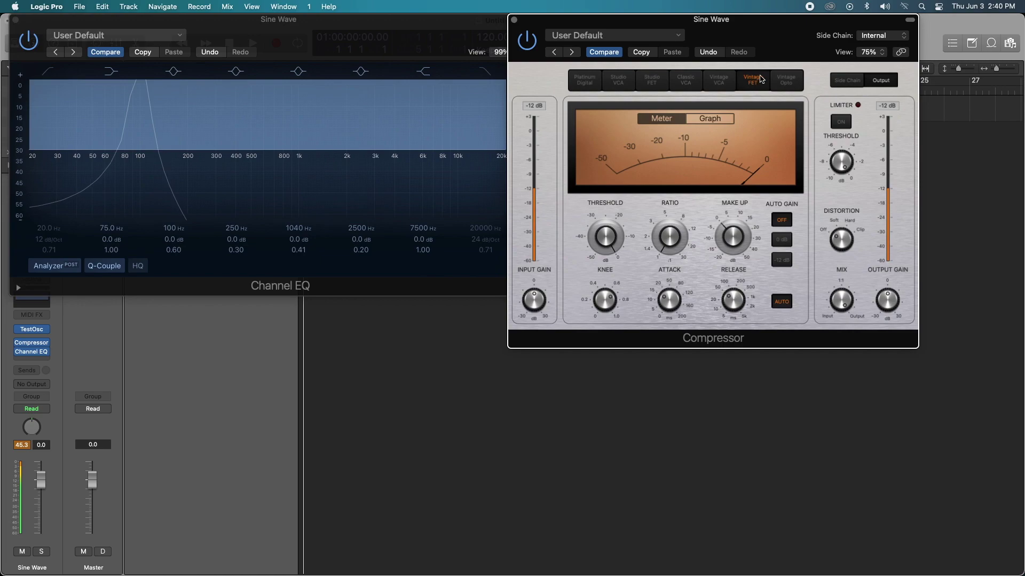
click(795, 84)
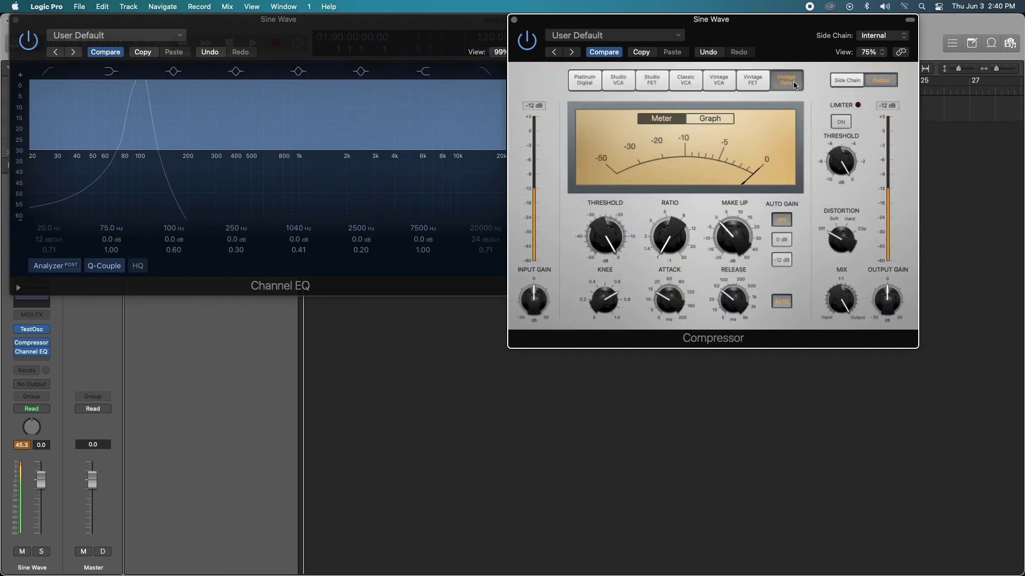
click(515, 20)
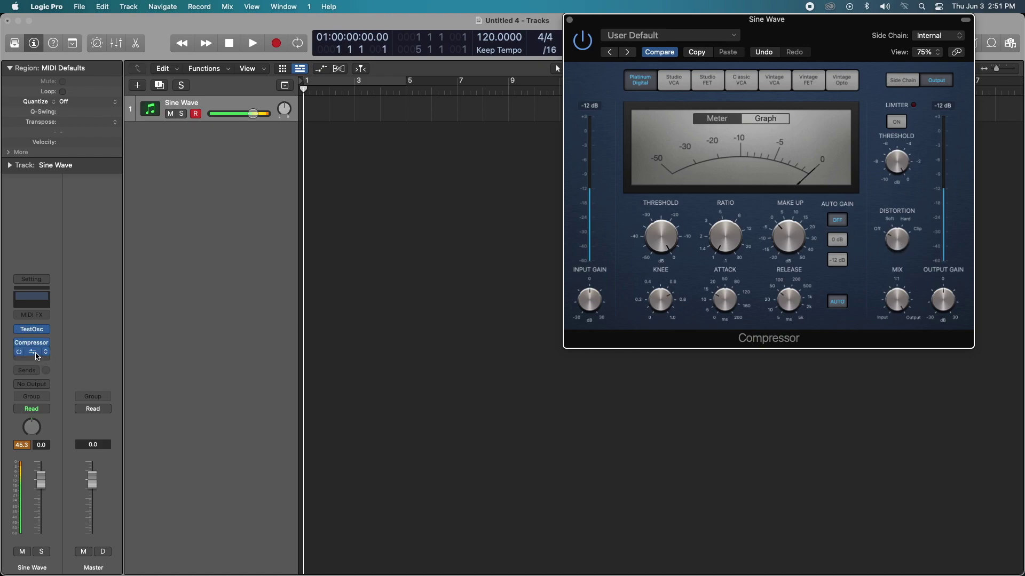
- With the EQ analyzer showing, audition Studio VCA through Vintage Opto, then Platinum Digital
click(40, 352)
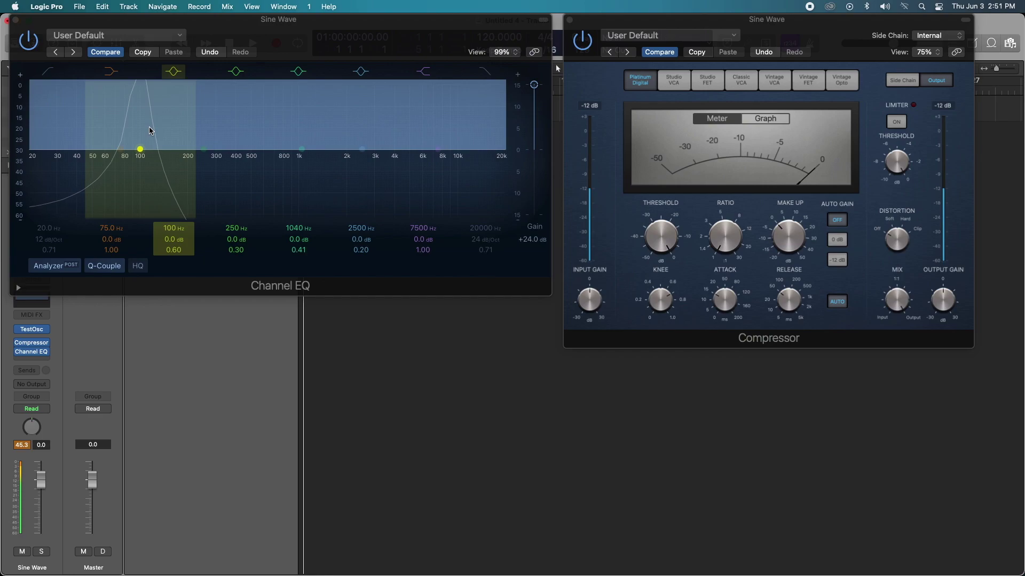
click(894, 229)
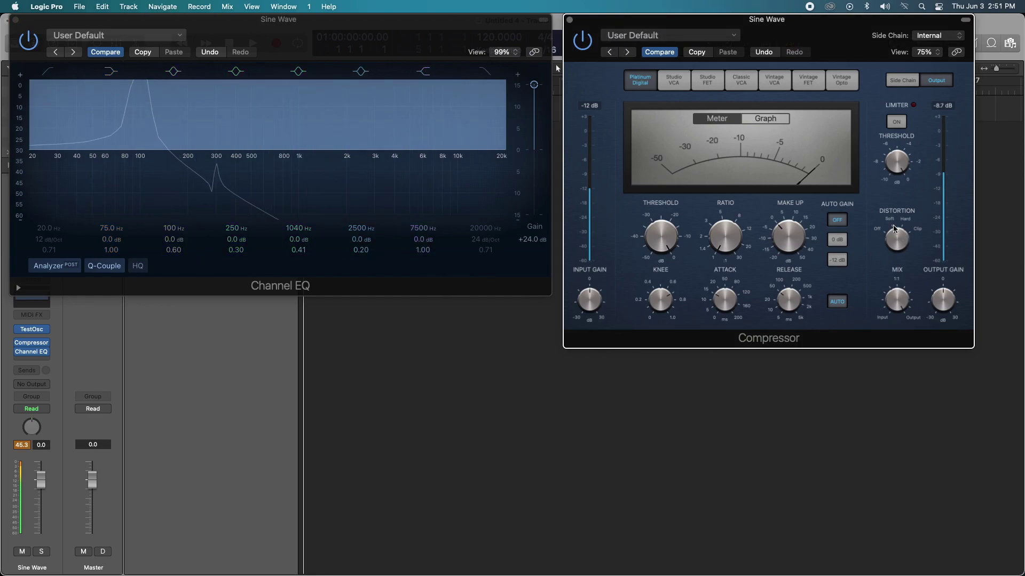
click(682, 82)
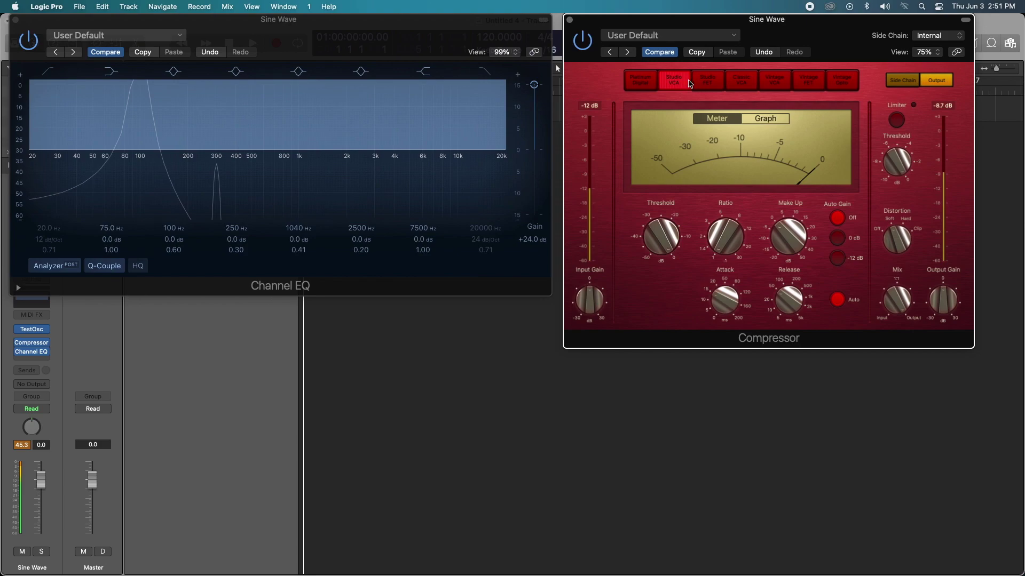
click(708, 82)
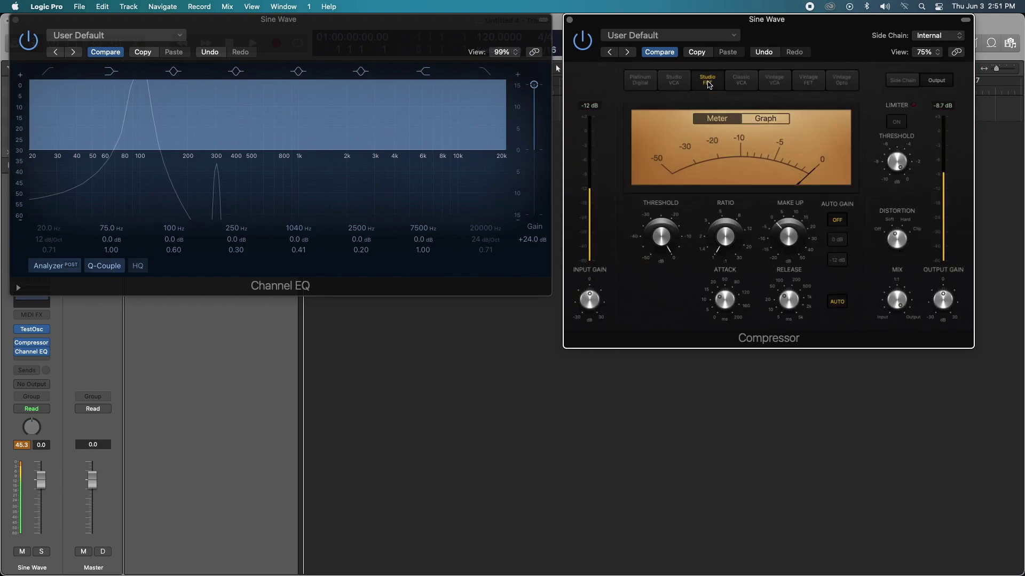
click(745, 85)
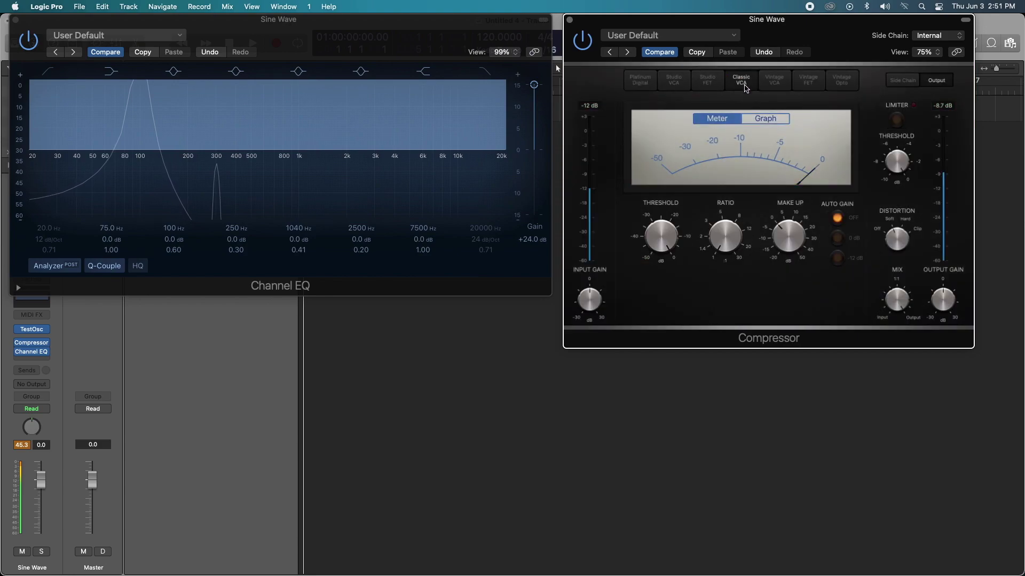
click(776, 86)
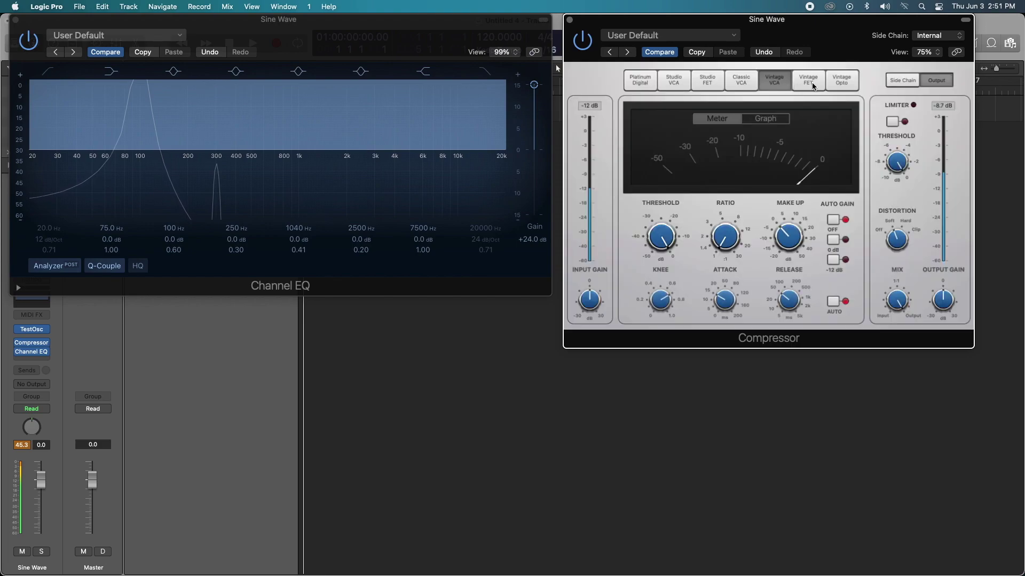
click(808, 83)
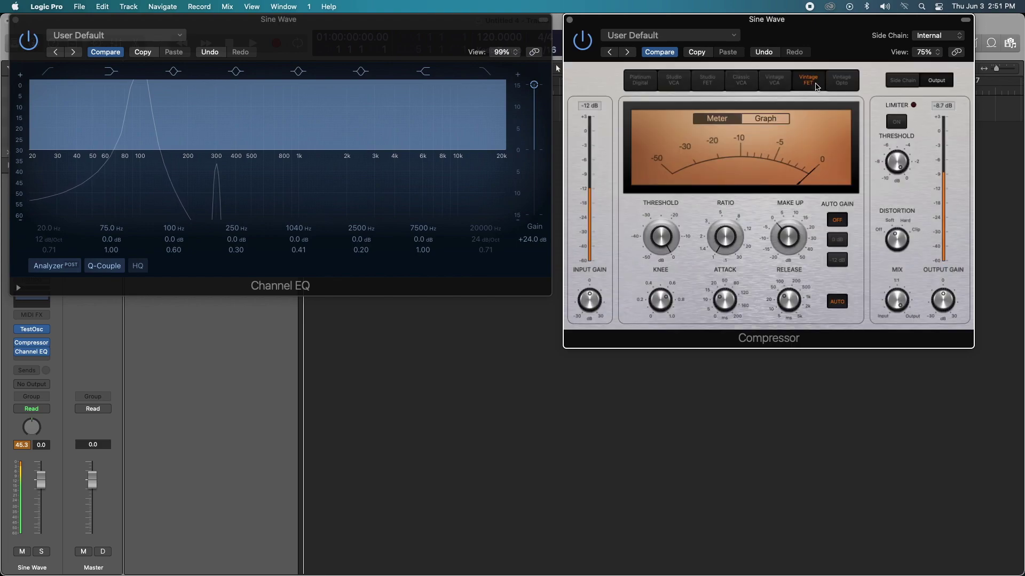
click(856, 85)
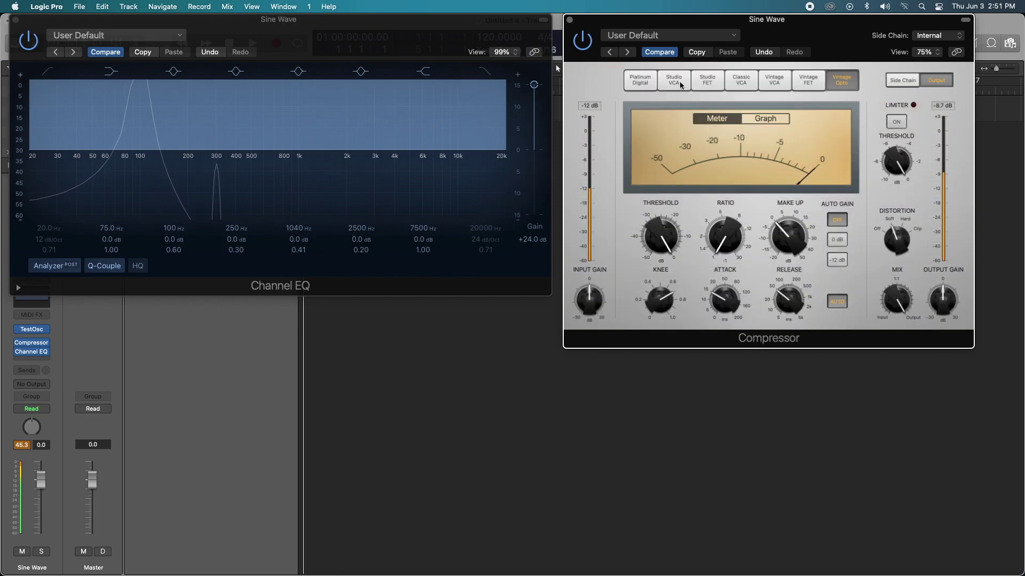
click(641, 83)
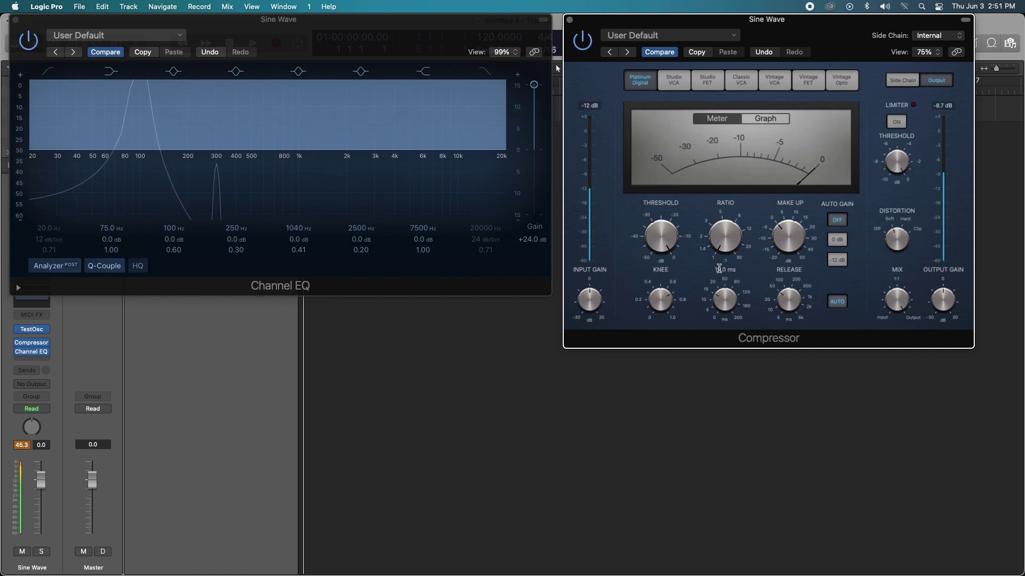
- Audition the models again from Studio VCA through Studio FET, Classic VCA, Vintage VCA, Vintage FET to Vintage Opto
mouse_move(709, 267)
click(683, 89)
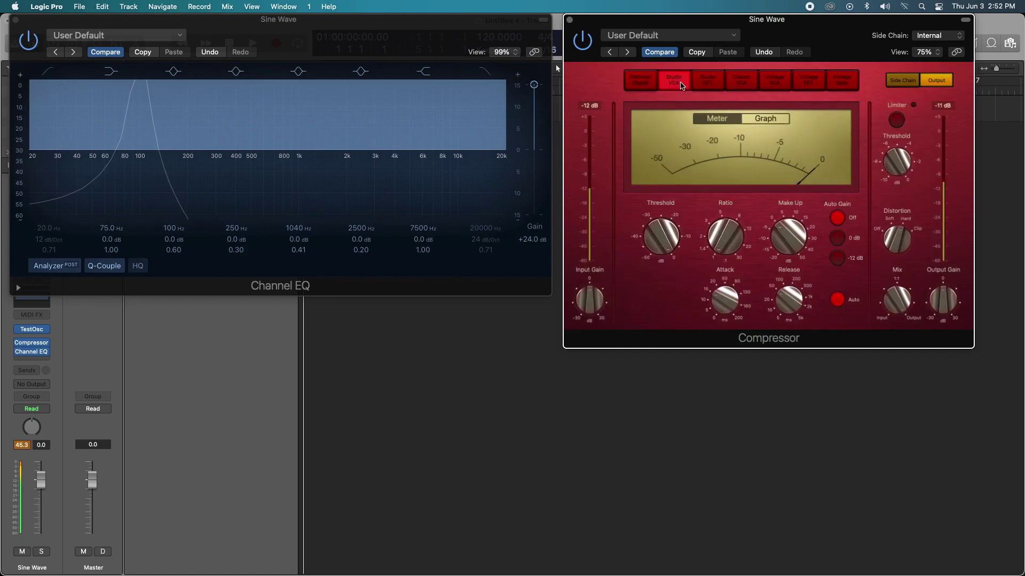
click(720, 84)
click(740, 83)
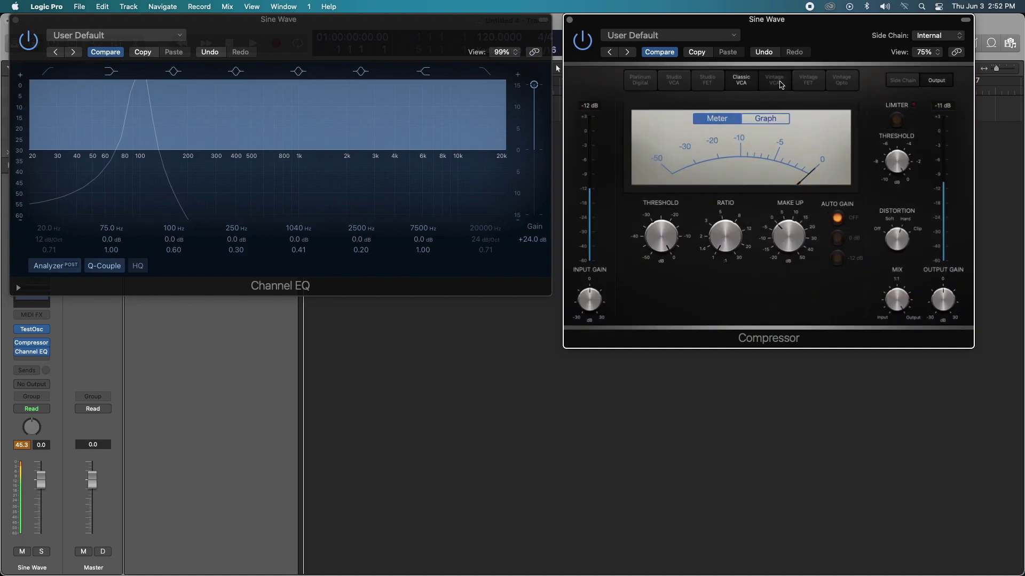
click(777, 83)
click(814, 83)
click(841, 80)
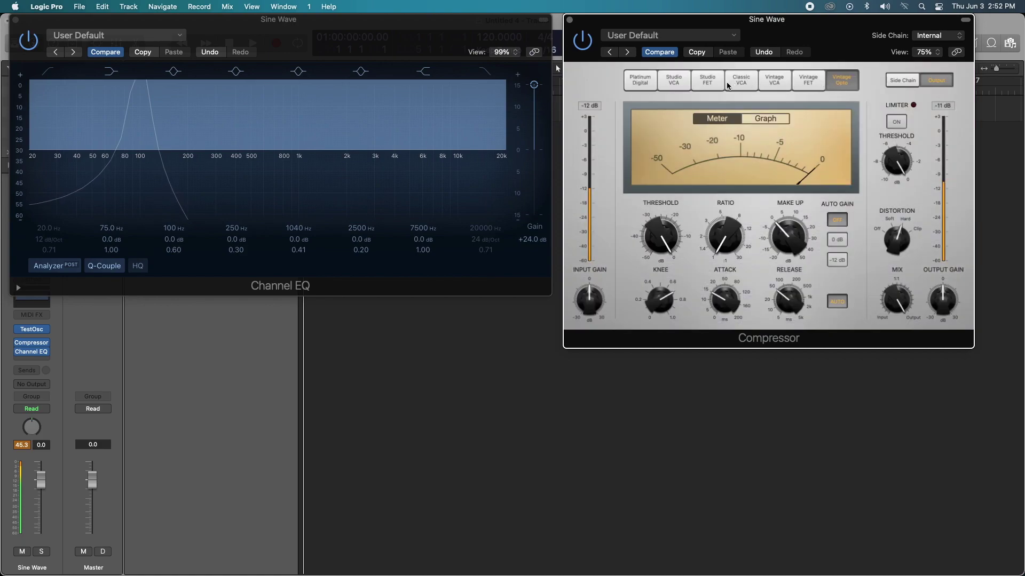
- Switch the distortion character to soft, then lower the Compressor threshold to about -27.5 dB
click(882, 229)
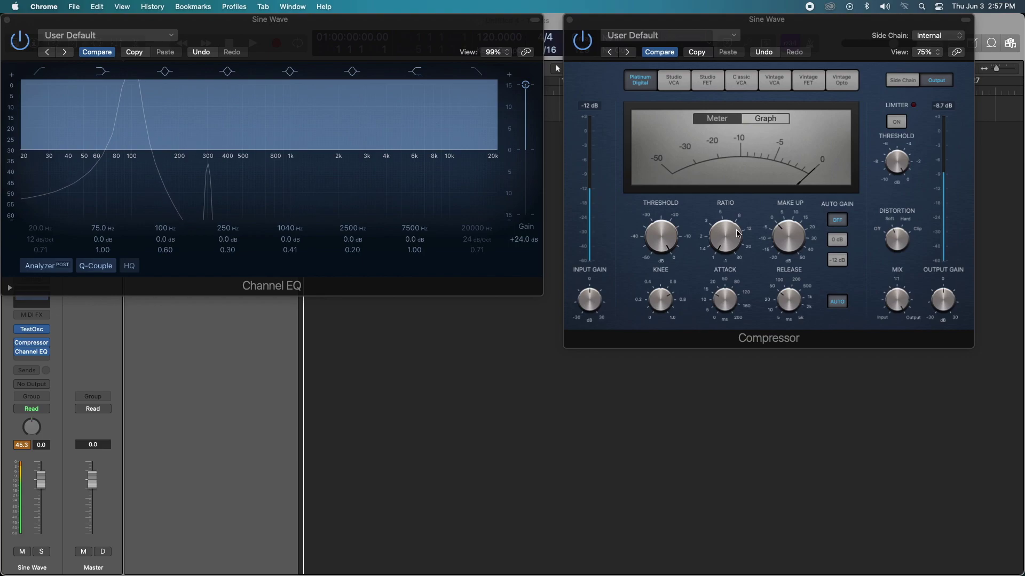
click(891, 259)
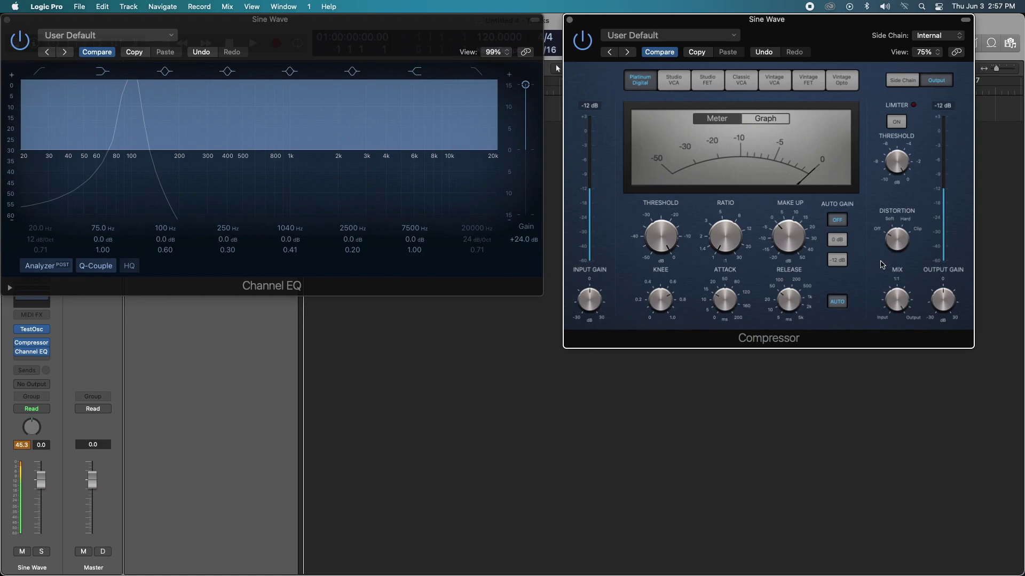
mouse_move(740, 238)
mouse_move(686, 229)
drag(668, 231, 678, 280)
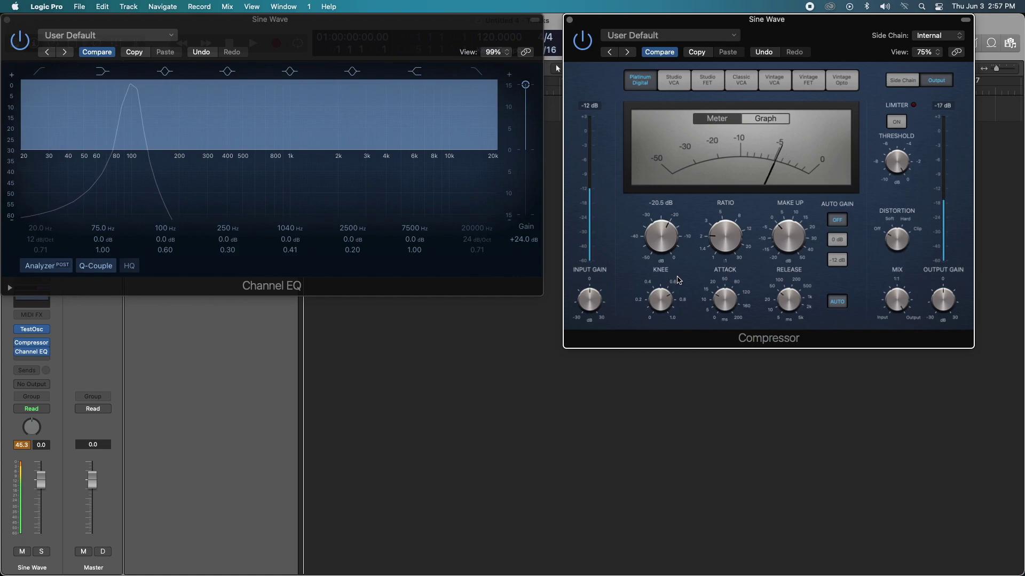
mouse_move(678, 280)
mouse_down()
mouse_move(661, 270)
mouse_move(665, 248)
mouse_move(679, 302)
mouse_move(664, 224)
mouse_move(674, 284)
mouse_up()
click(682, 85)
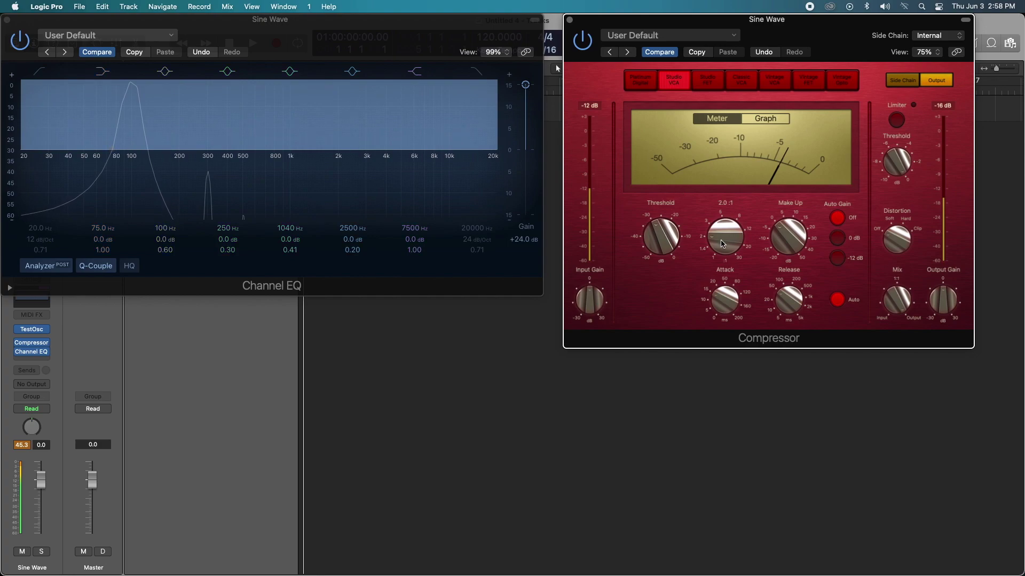
click(708, 81)
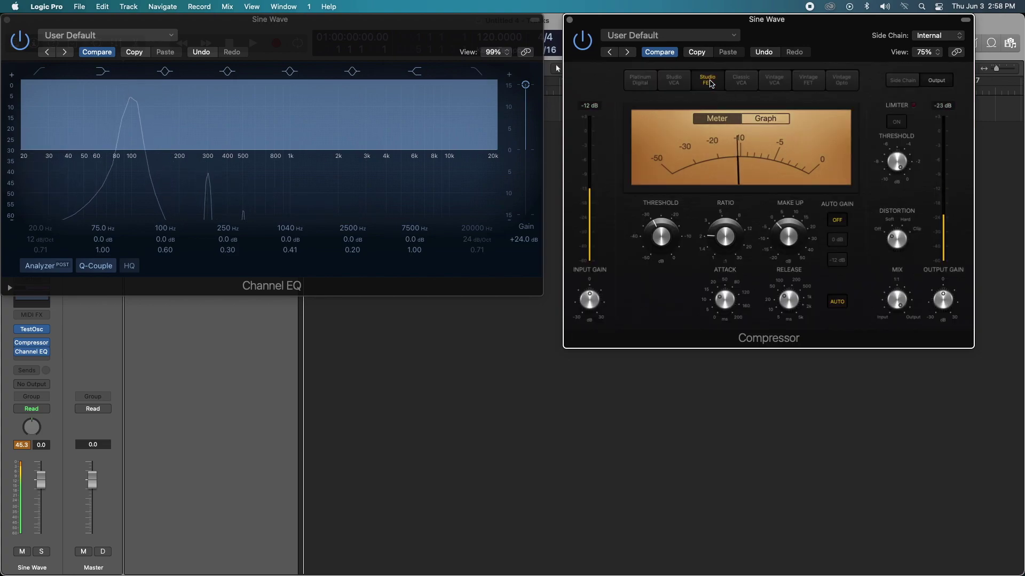
click(742, 81)
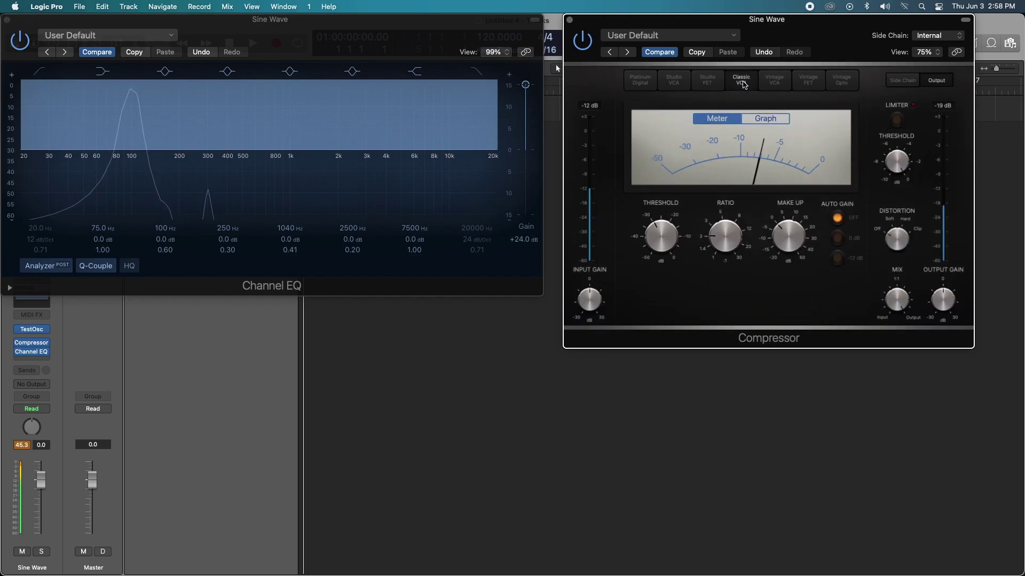
click(777, 82)
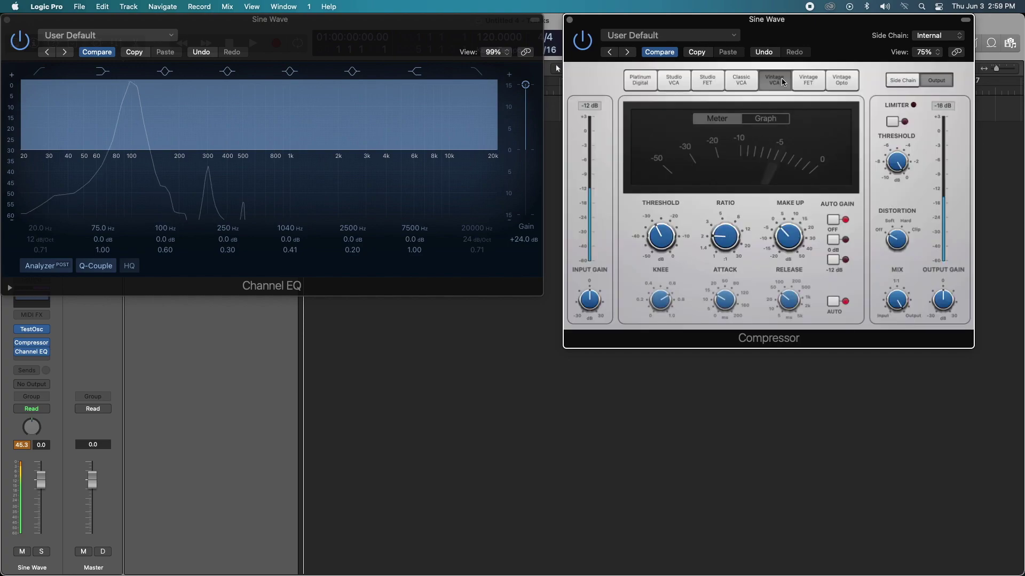
click(808, 80)
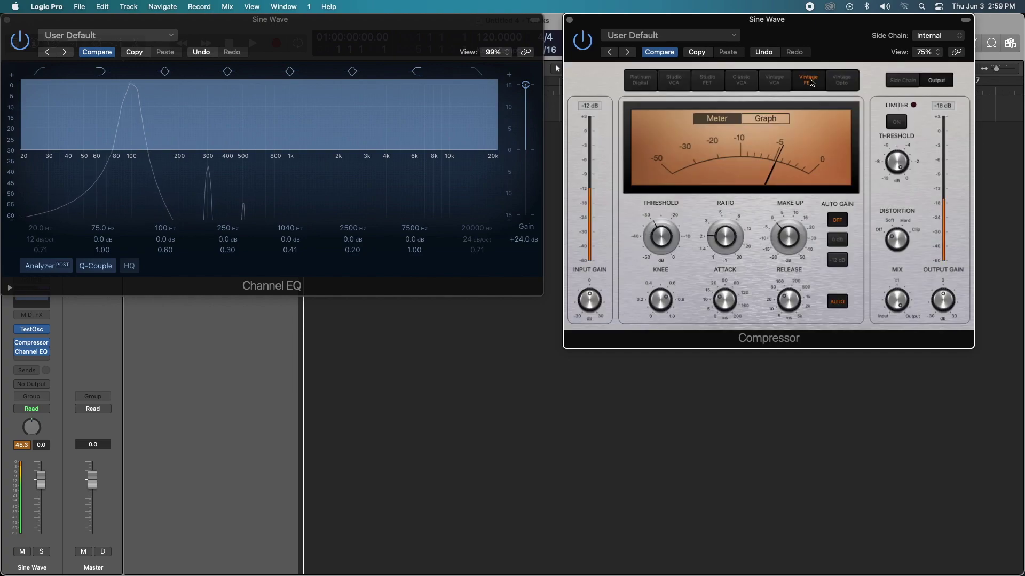
click(836, 80)
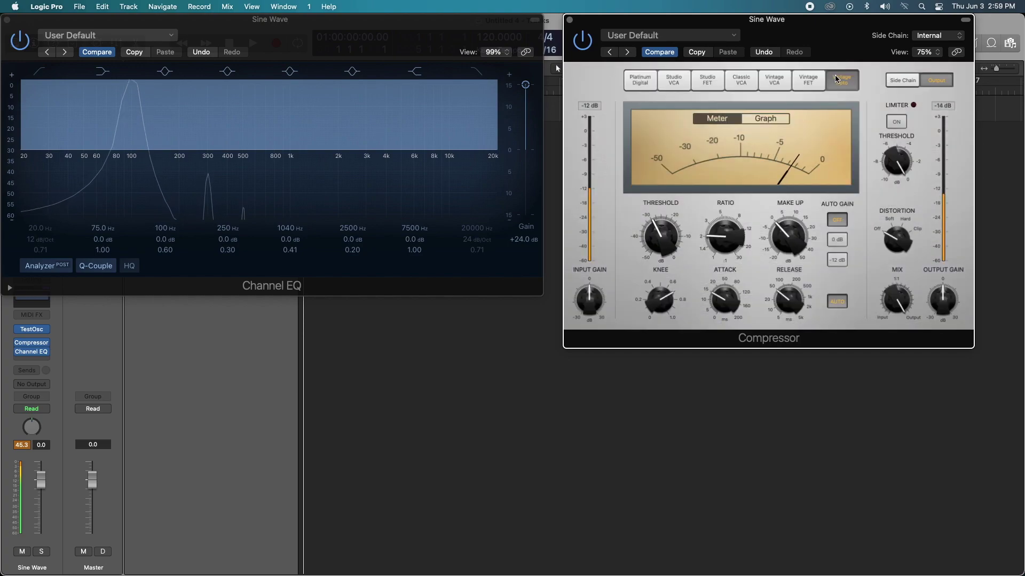
click(642, 84)
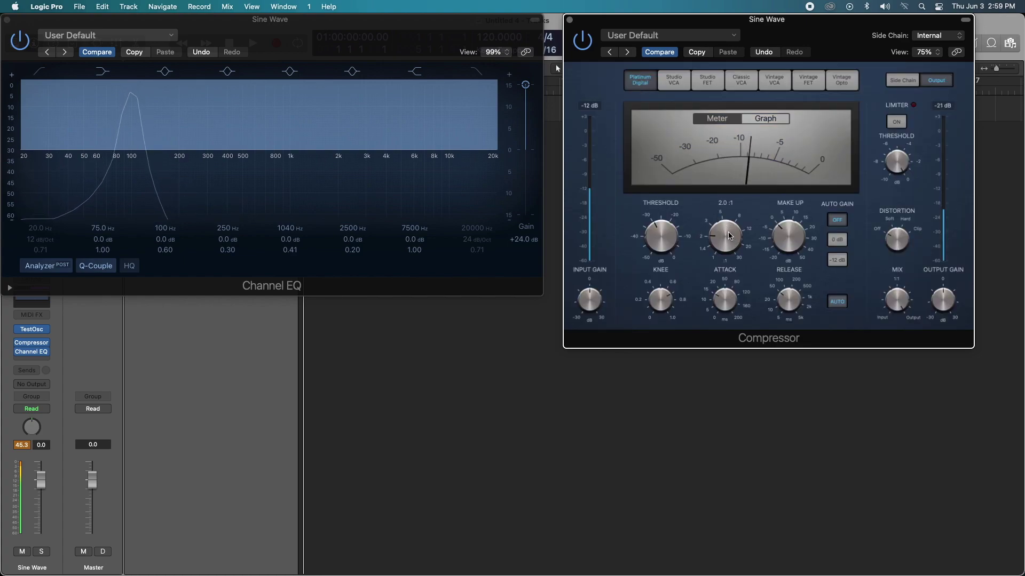
- Boost the Platinum Digital compressor's Output Gain knob to +30.0 dB
mouse_move(668, 243)
mouse_move(950, 321)
drag(949, 302, 933, 242)
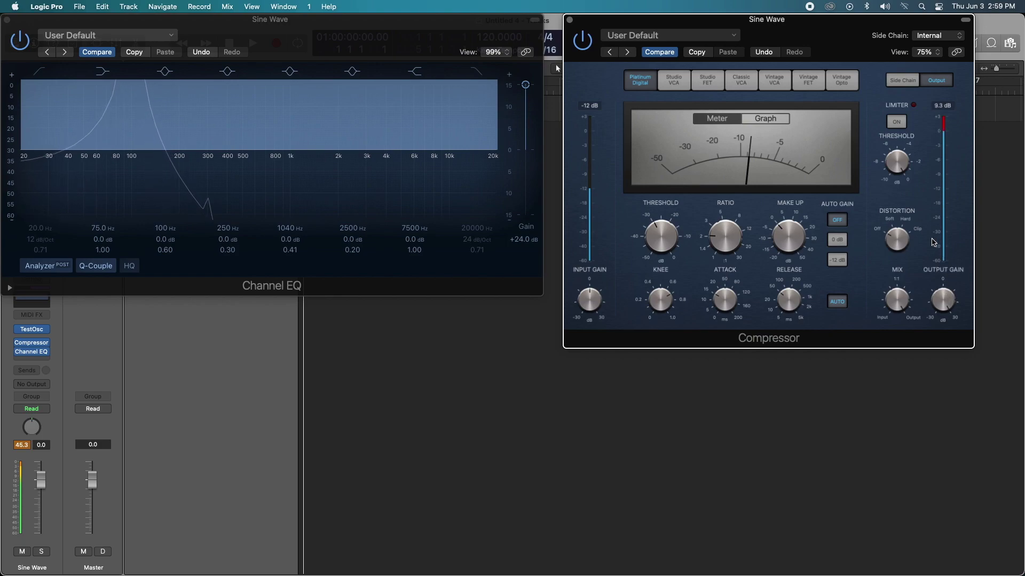
mouse_move(955, 267)
- Audition the boosted signal through Studio VCA, Studio FET, Classic VCA, Vintage VCA, Vintage FET and Vintage Opto
click(675, 80)
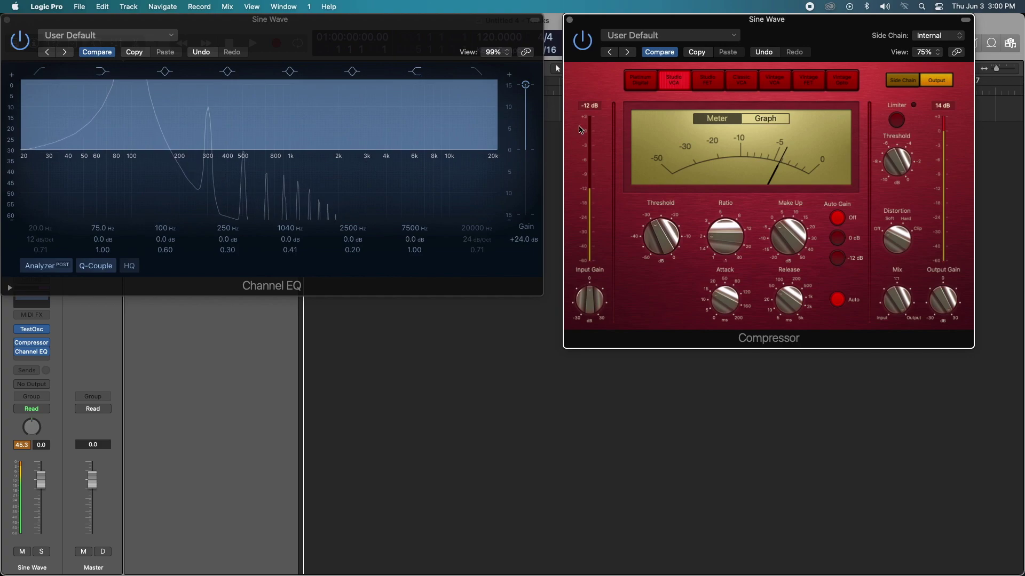
click(720, 85)
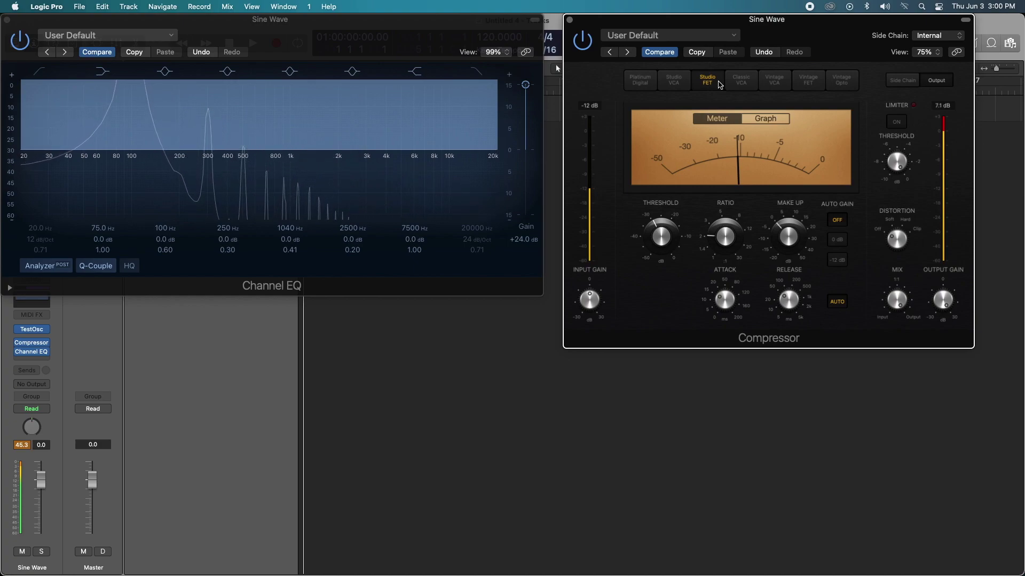
mouse_move(730, 253)
click(742, 80)
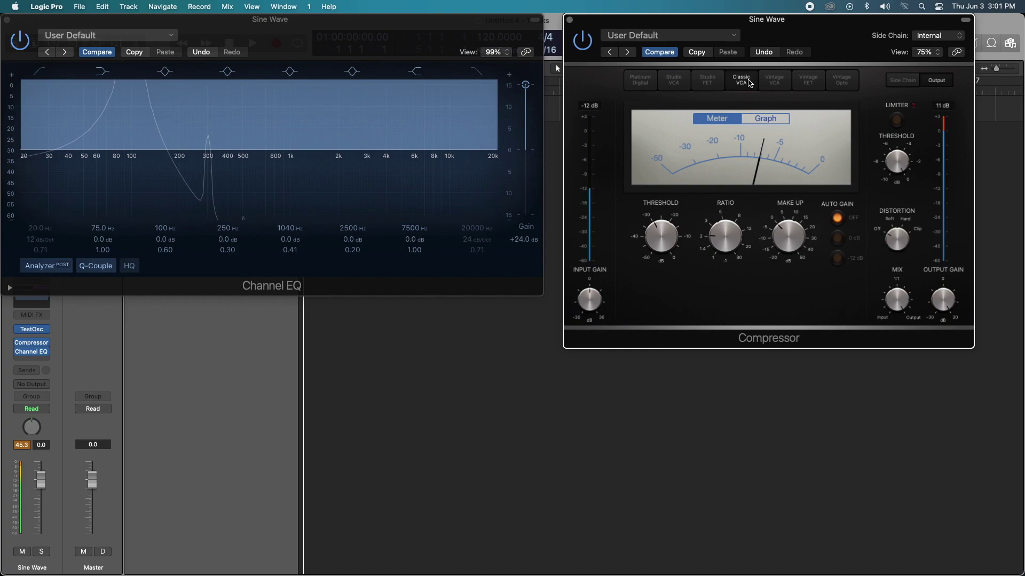
click(774, 80)
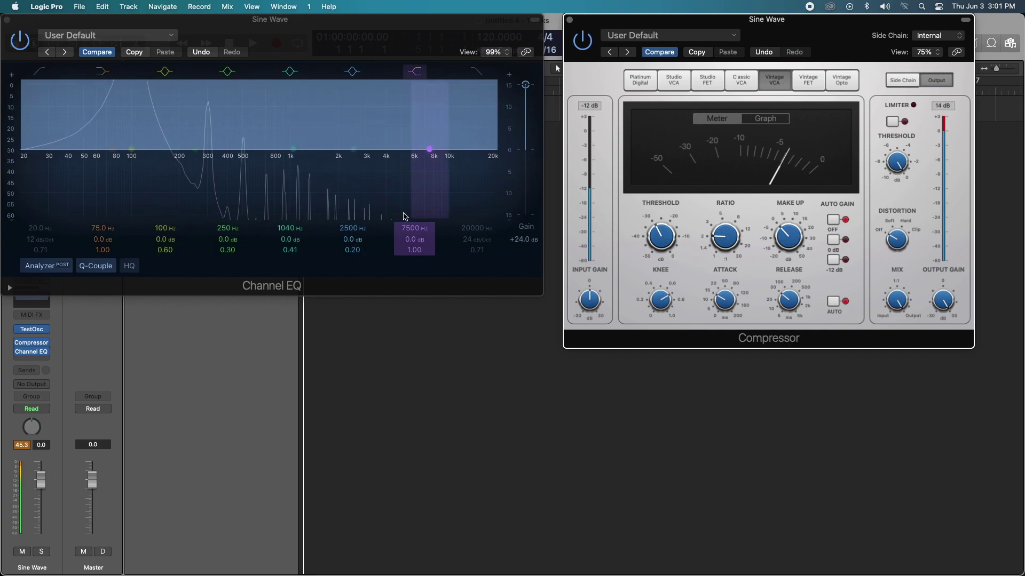
click(808, 80)
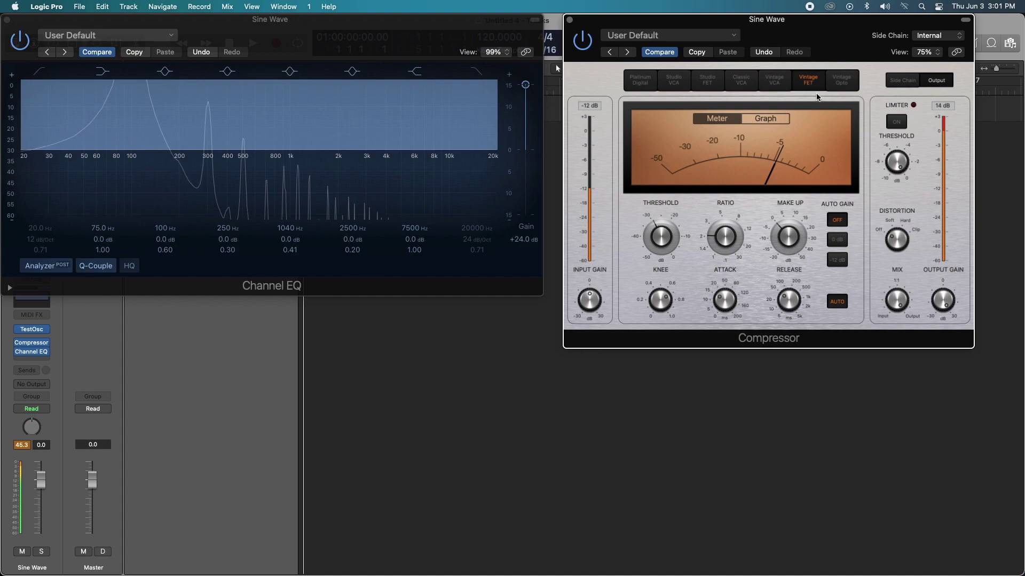
click(843, 81)
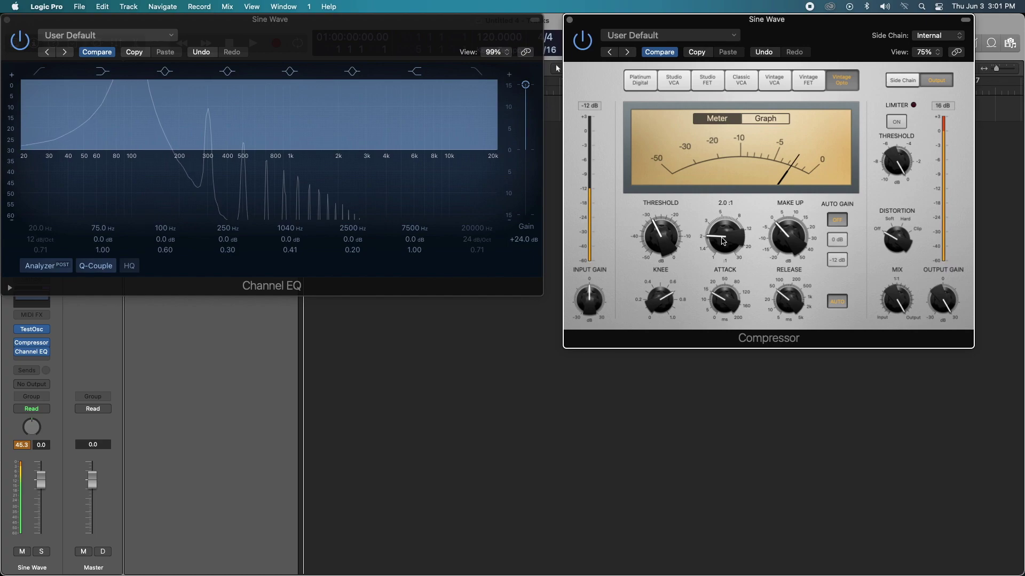
- Set the Vintage Opto ratio to 3.3:1, then step back through Vintage FET, Vintage VCA, Classic VCA, Studio FET to Studio VCA
drag(722, 241, 715, 209)
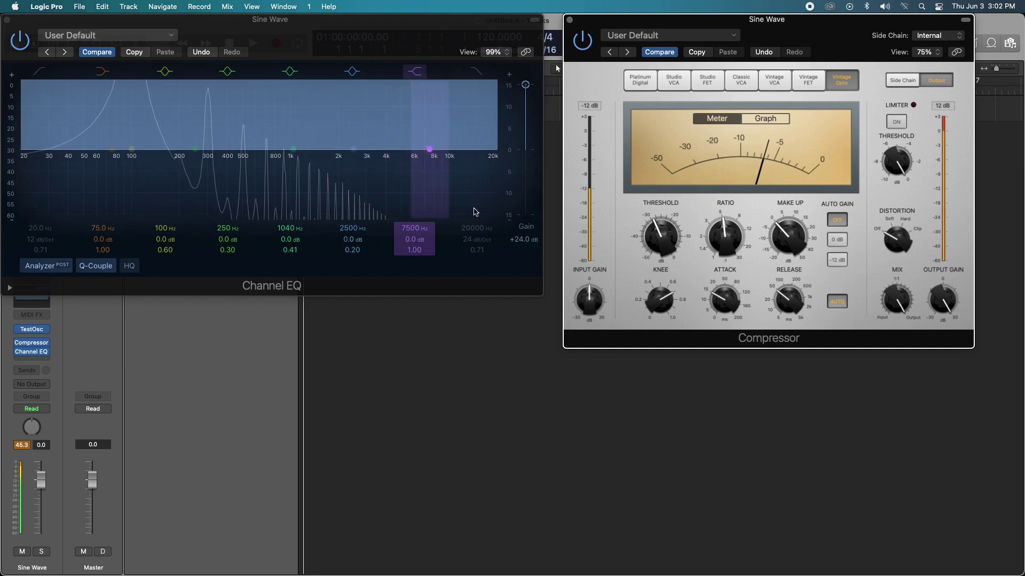
click(808, 80)
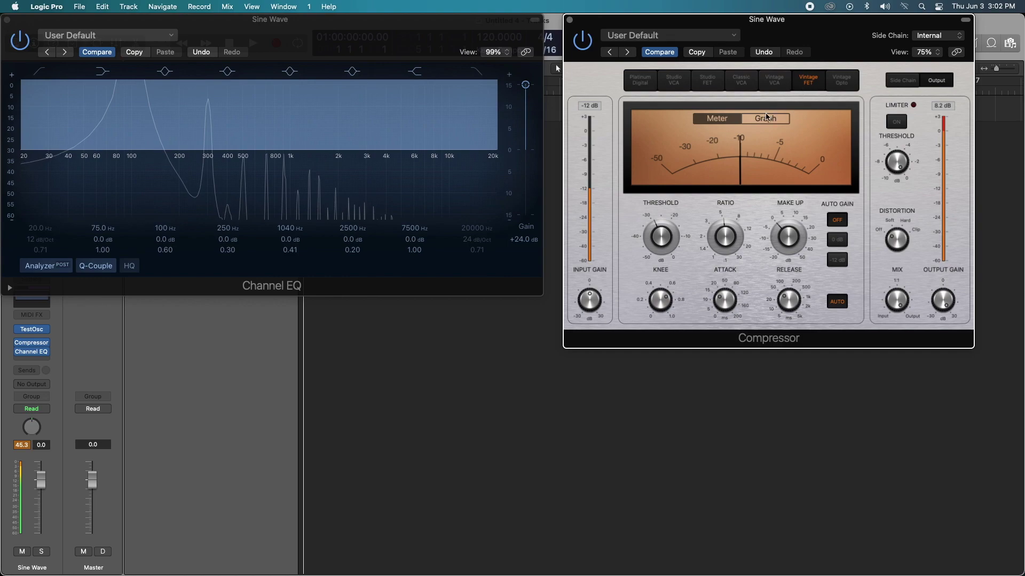
click(778, 80)
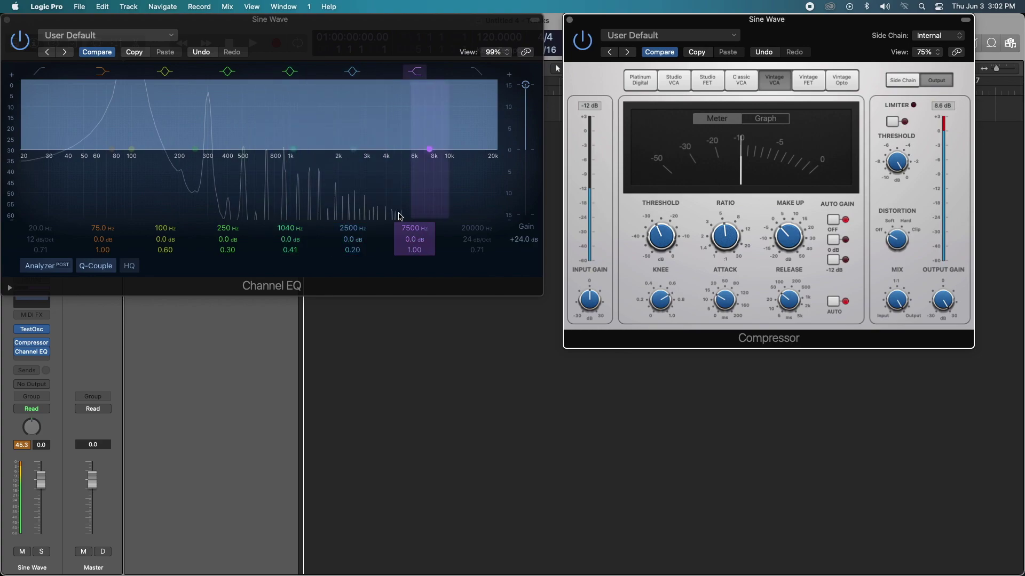
click(753, 80)
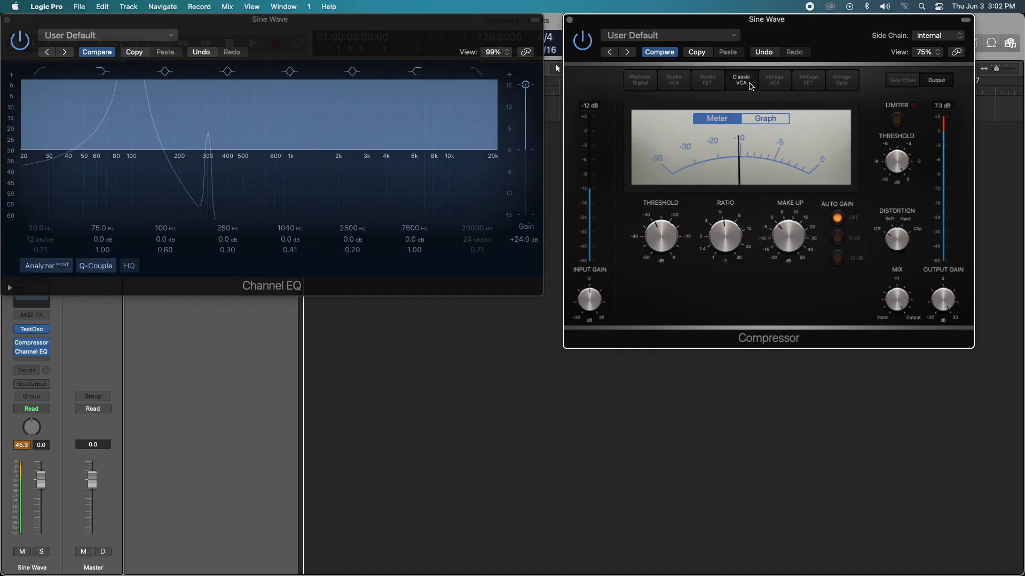
click(718, 88)
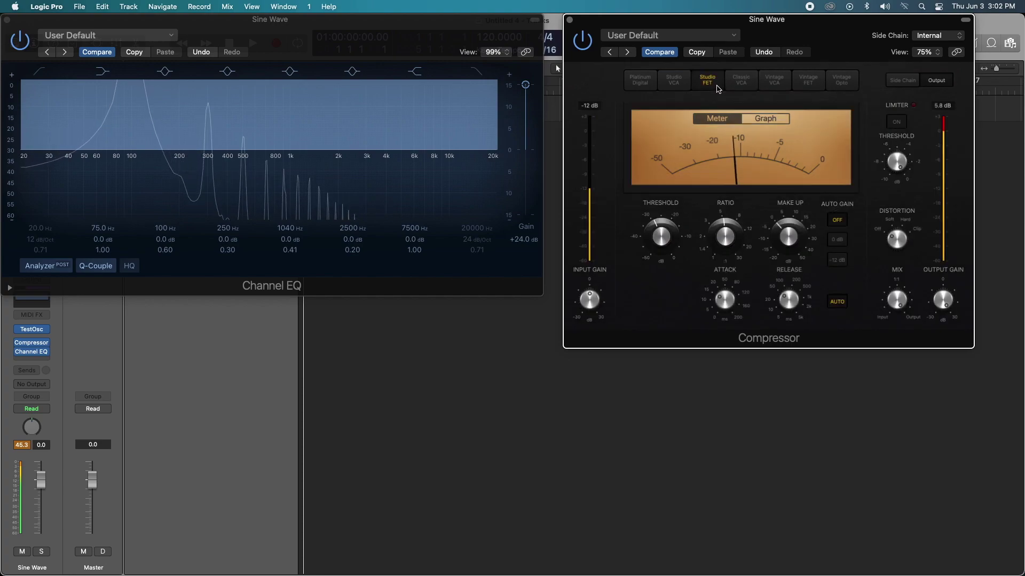
click(677, 85)
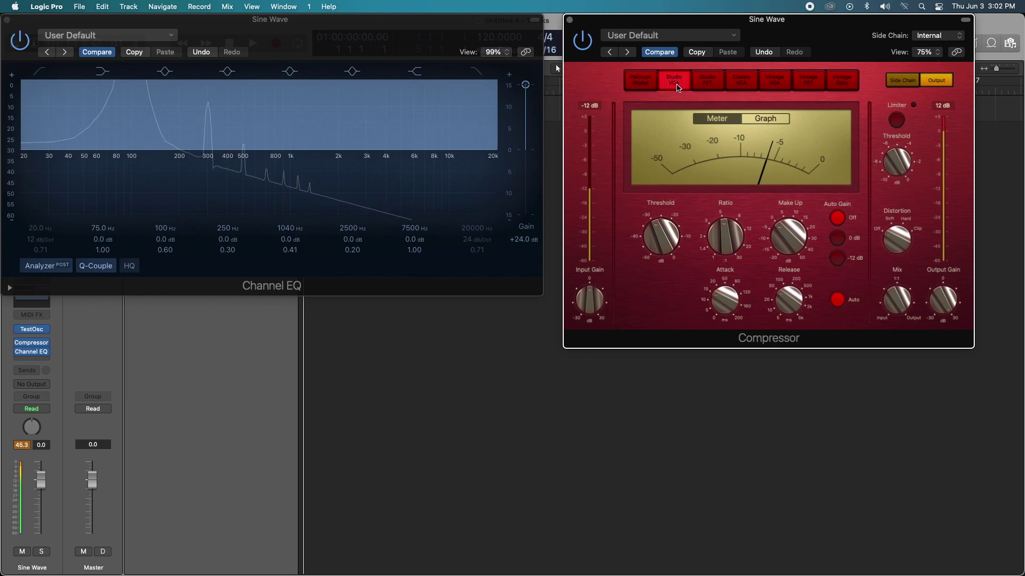